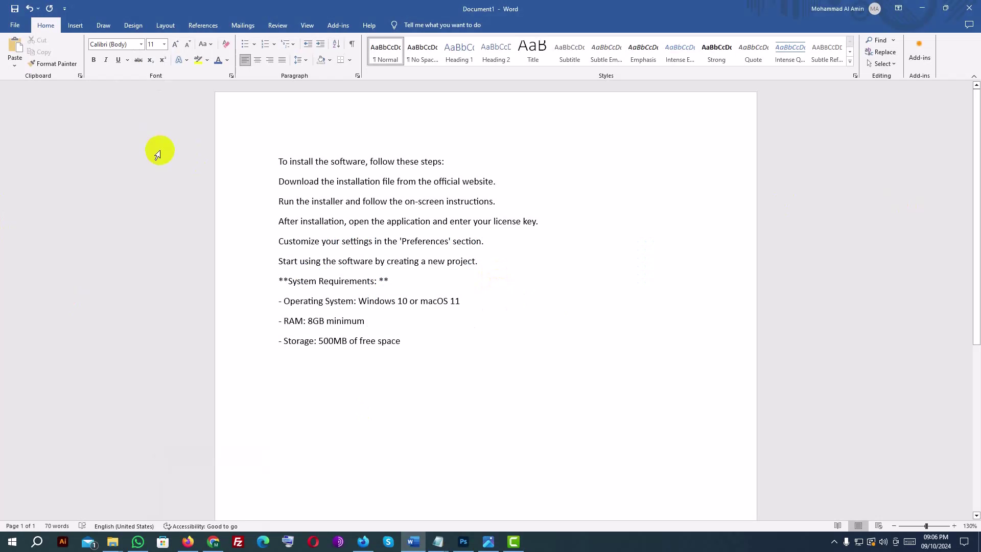
Capture a screenshot of part of the Word window.
{"action": "key", "text": "super+shift+s"}
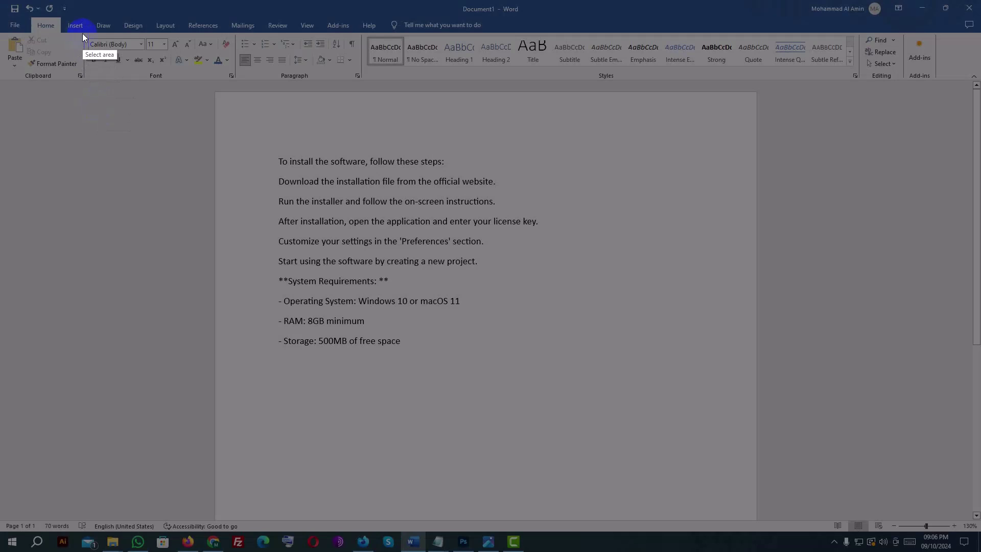
{"action": "left_click_drag", "start_coordinate": [85, 33], "coordinate": [231, 82]}
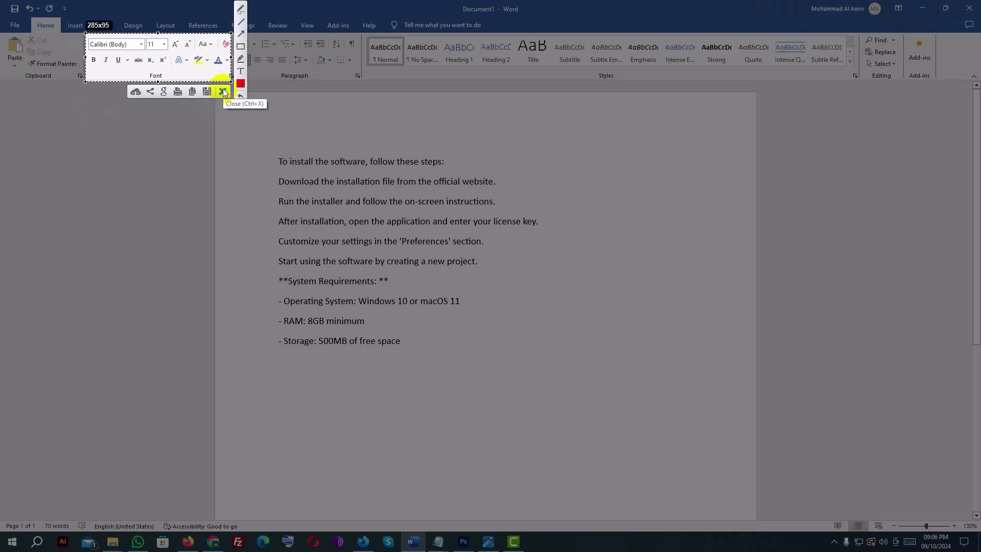
{"action": "left_click", "coordinate": [223, 92]}
Change all of the document text from Calibri to Arial.
{"action": "left_click_drag", "start_coordinate": [436, 352], "coordinate": [210, 140]}
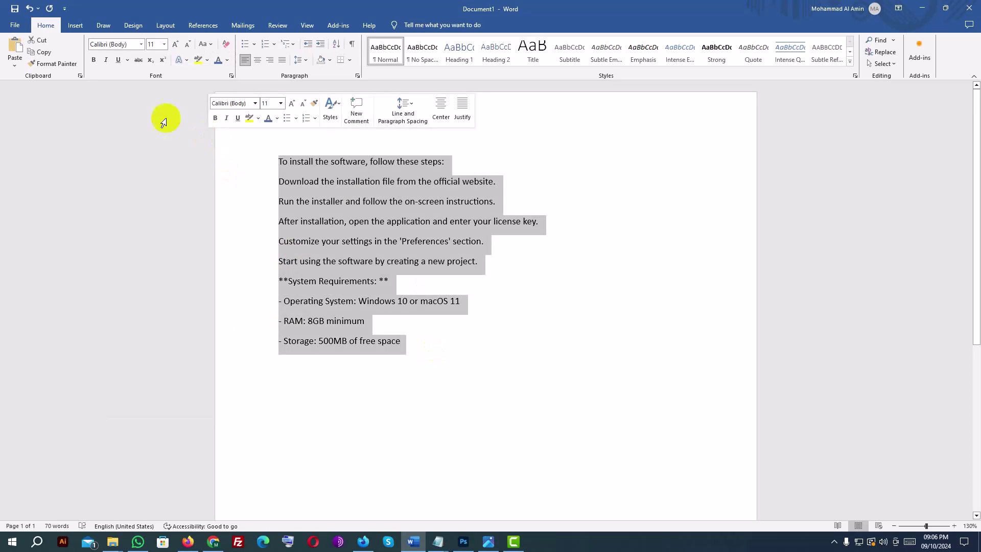
{"action": "left_click", "coordinate": [141, 45]}
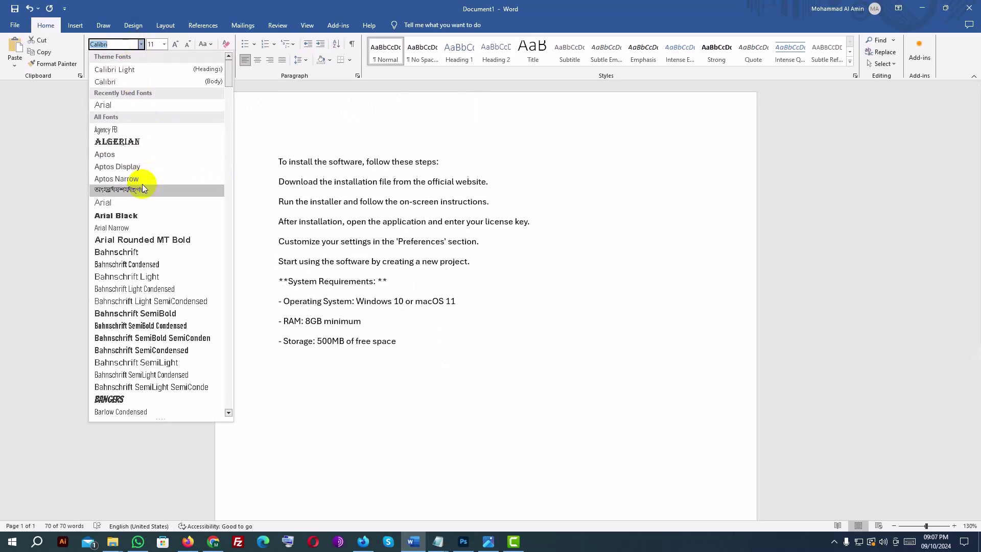
{"action": "left_click", "coordinate": [139, 202]}
{"action": "left_click", "coordinate": [470, 287]}
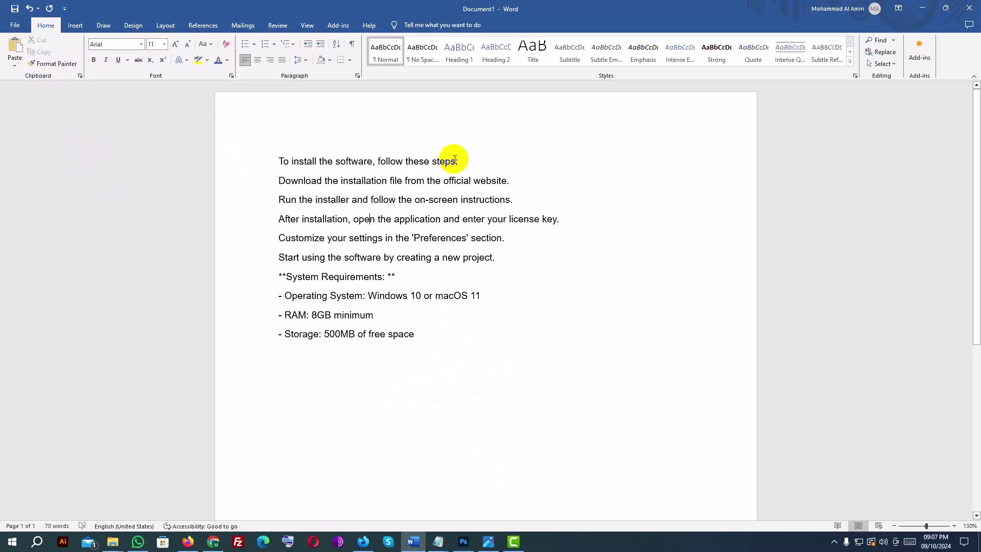
Set the first line 'To install the software, follow these steps:' to 18 pt.
{"action": "left_click_drag", "start_coordinate": [465, 160], "coordinate": [202, 159]}
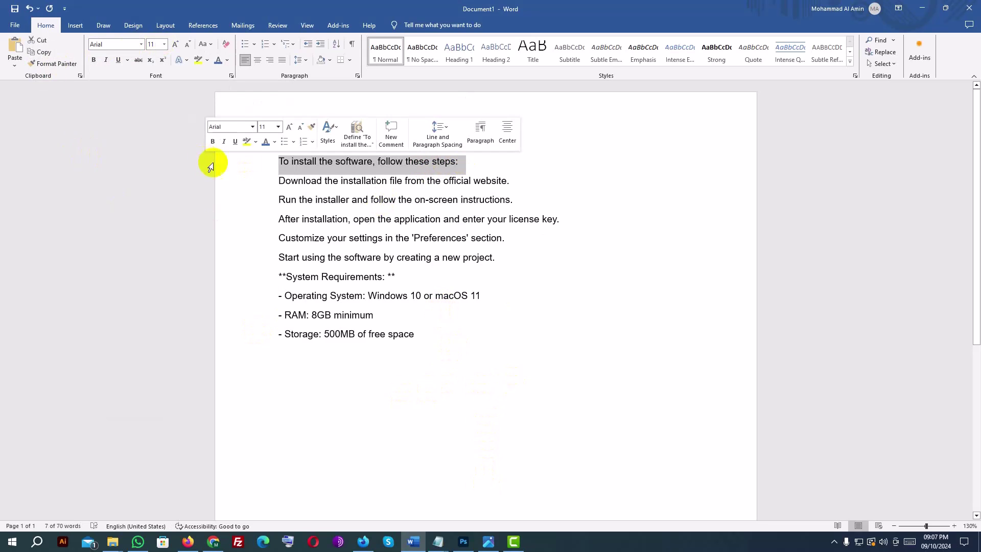
{"action": "left_click", "coordinate": [154, 45]}
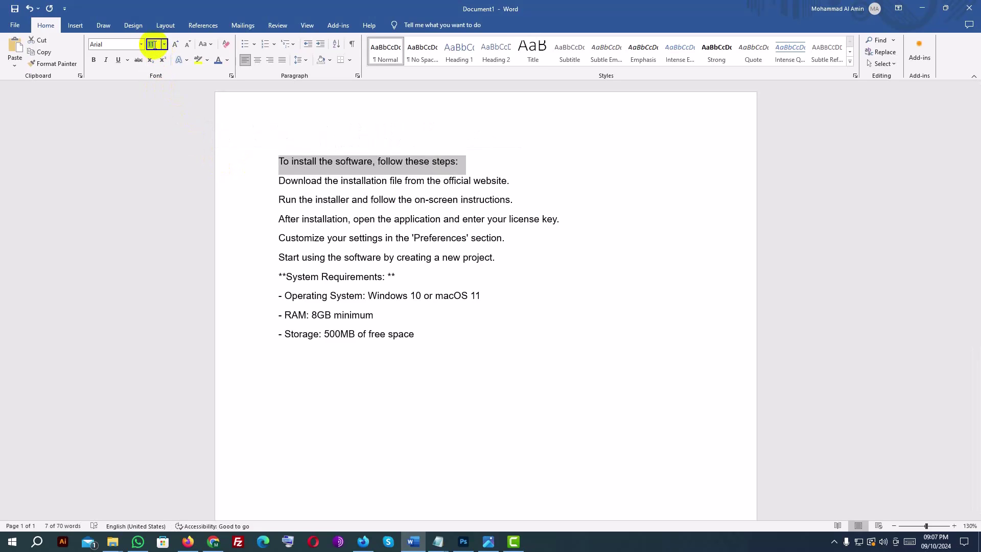
{"action": "key", "text": "BackSpace"}
{"action": "type", "text": "18"}
{"action": "left_click", "coordinate": [163, 44]}
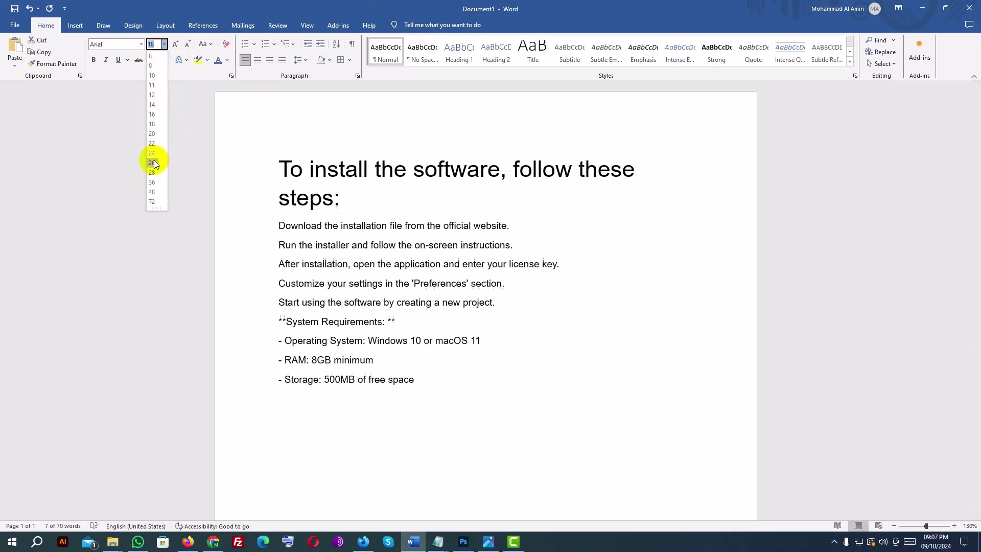
{"action": "left_click", "coordinate": [152, 124]}
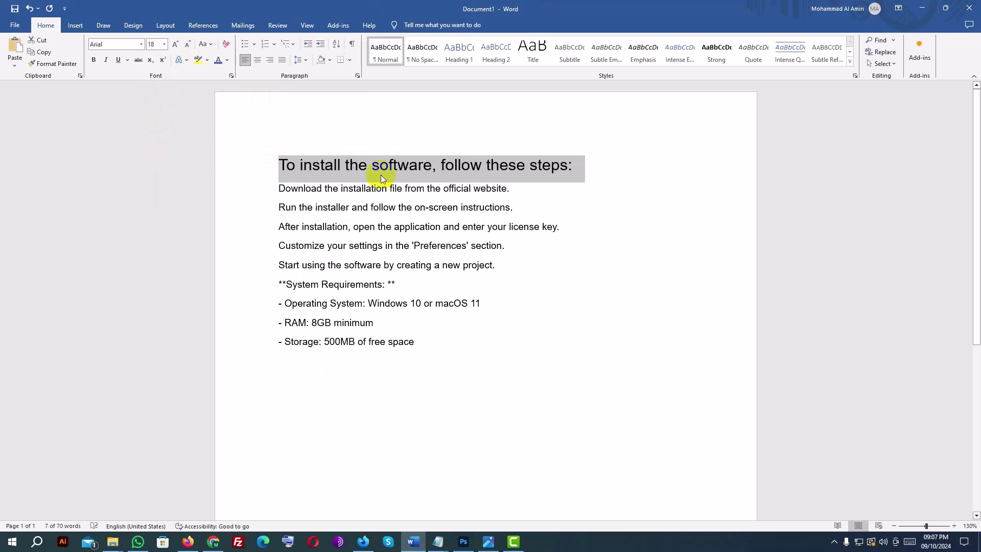
Enlarge the first line step by step past 28 pt with Grow Font.
{"action": "left_click", "coordinate": [175, 45]}
{"action": "left_click", "coordinate": [174, 45]}
{"action": "left_click", "coordinate": [175, 45]}
{"action": "left_click", "coordinate": [174, 45]}
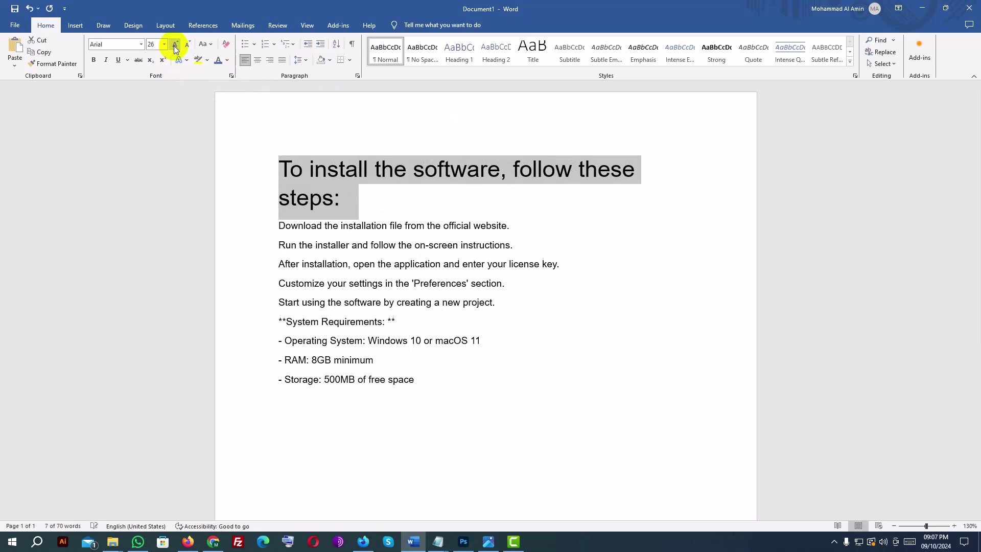
{"action": "left_click", "coordinate": [175, 45]}
{"action": "left_click", "coordinate": [174, 45]}
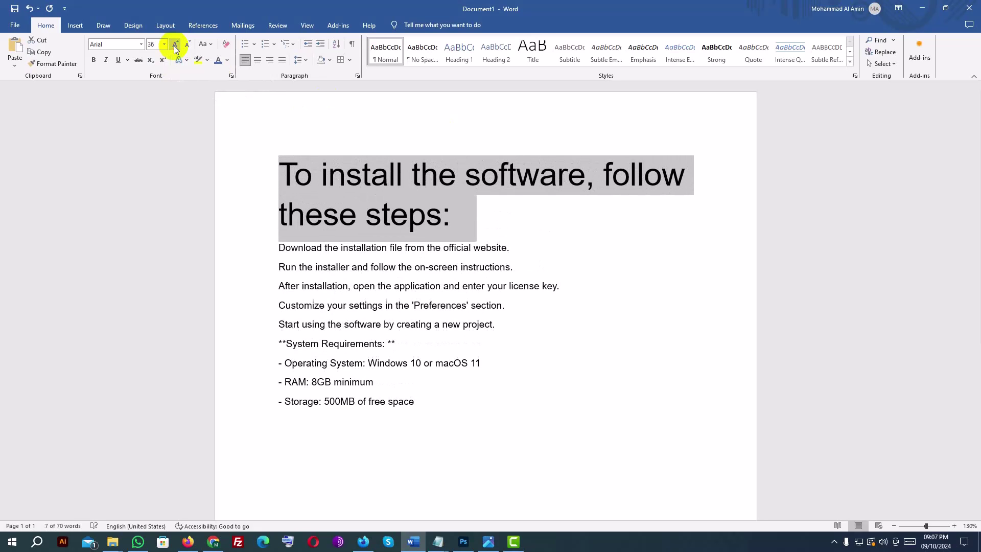
Shrink the first line down to 16 pt, then return it to 18 pt.
{"action": "left_click", "coordinate": [188, 44]}
{"action": "left_click", "coordinate": [188, 44]}
{"action": "left_click", "coordinate": [188, 44]}
{"action": "left_click", "coordinate": [188, 44]}
{"action": "left_click", "coordinate": [188, 44]}
{"action": "left_click", "coordinate": [188, 44]}
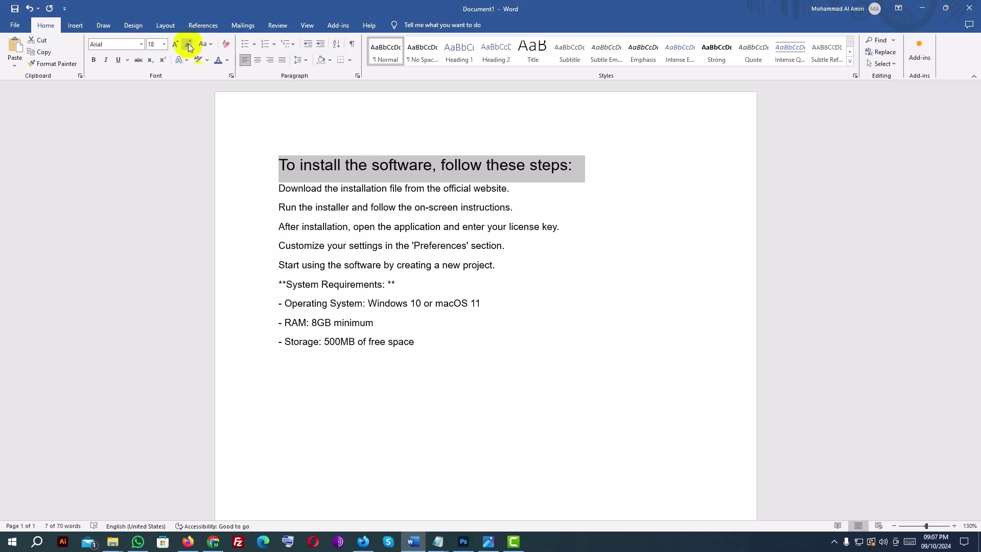
{"action": "left_click", "coordinate": [188, 44]}
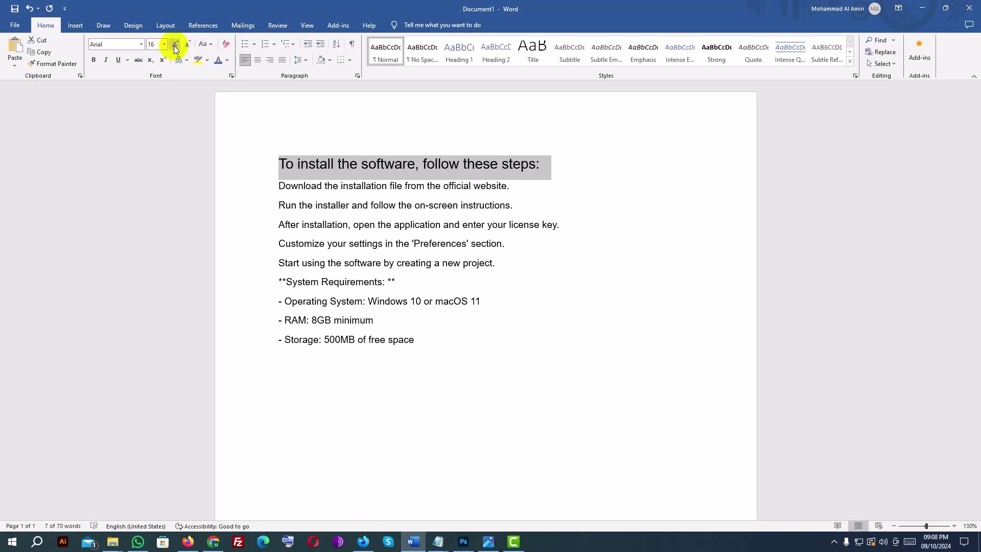
{"action": "left_click", "coordinate": [174, 44]}
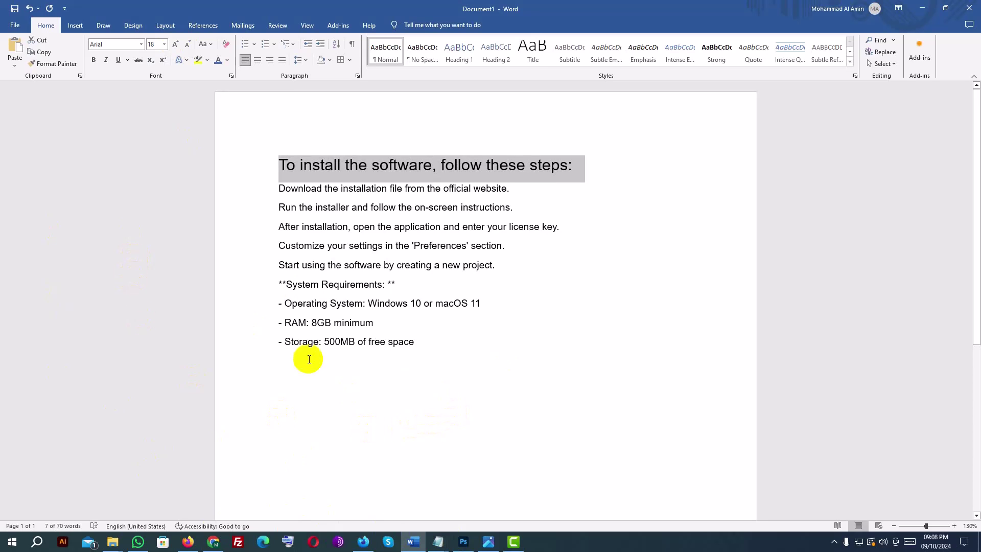
Make the heading bold and italicize the word 'installation'.
{"action": "left_click", "coordinate": [93, 60]}
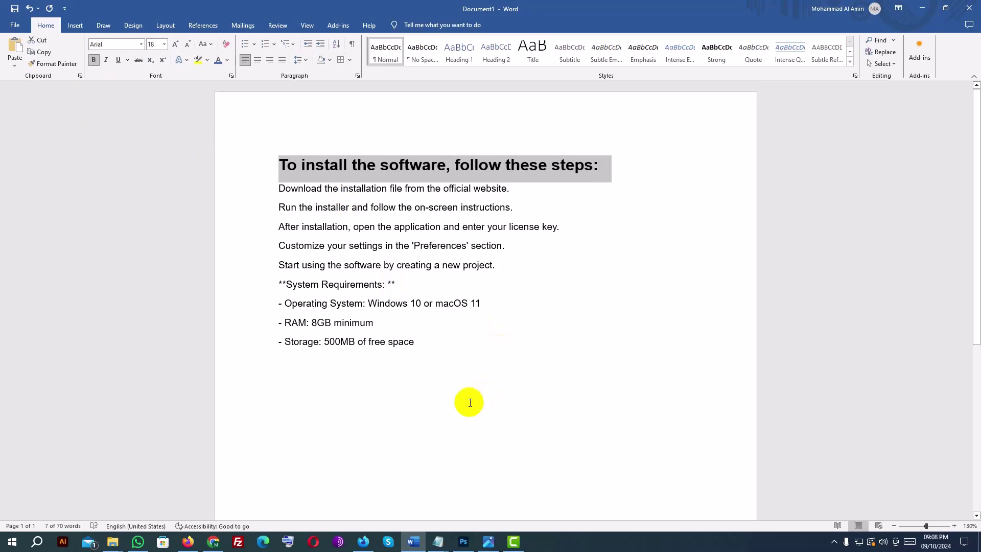
{"action": "left_click", "coordinate": [352, 190]}
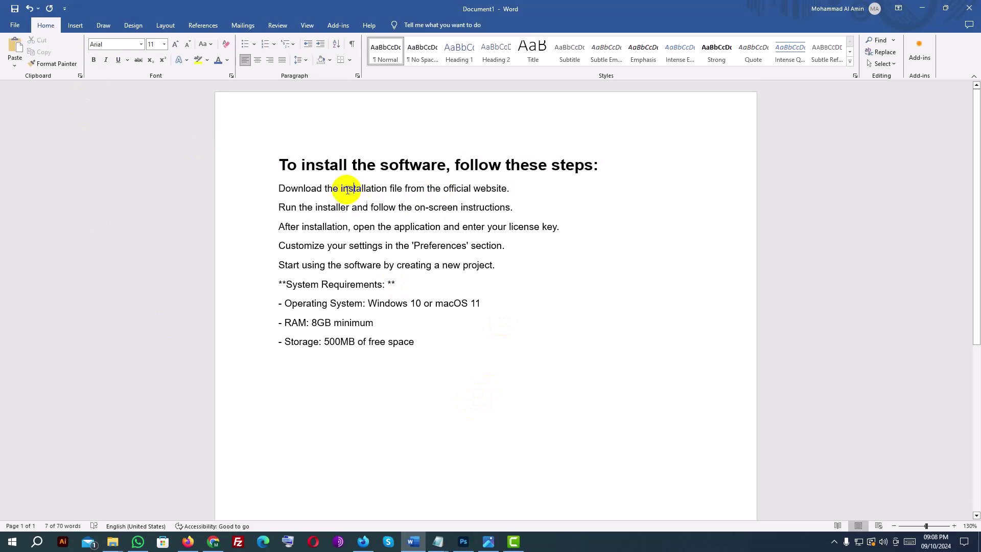
{"action": "left_click", "coordinate": [384, 190]}
{"action": "double_click", "coordinate": [384, 190]}
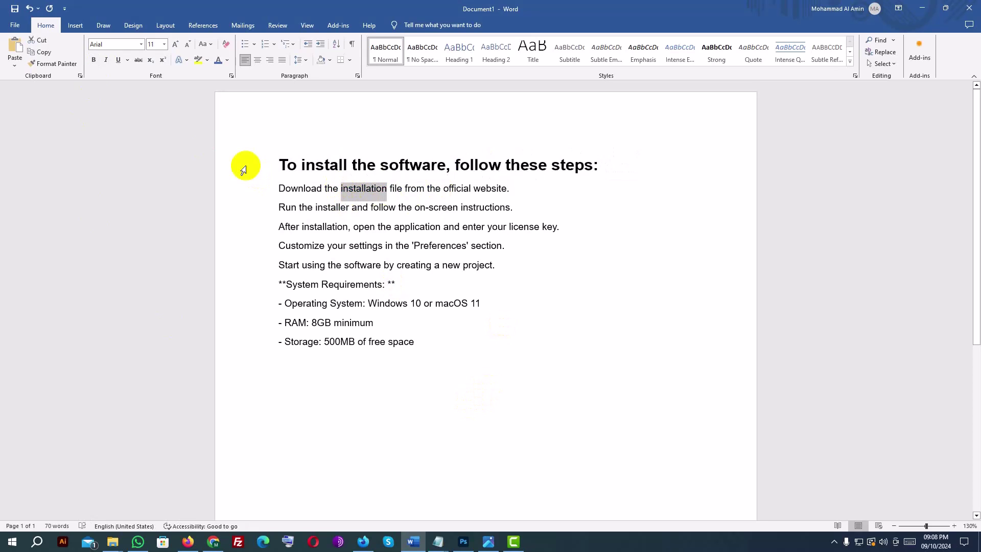
{"action": "left_click", "coordinate": [105, 61]}
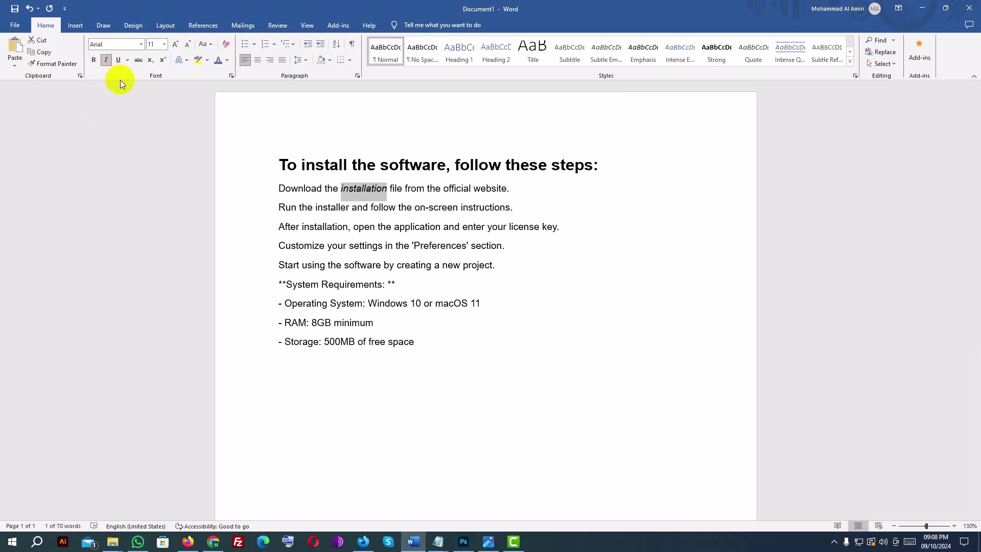
Add an underlined 'Document Customization' after 'website' and strike through 'Customize'.
{"action": "left_click", "coordinate": [508, 189]}
{"action": "type", "text": "Document Customiz"}
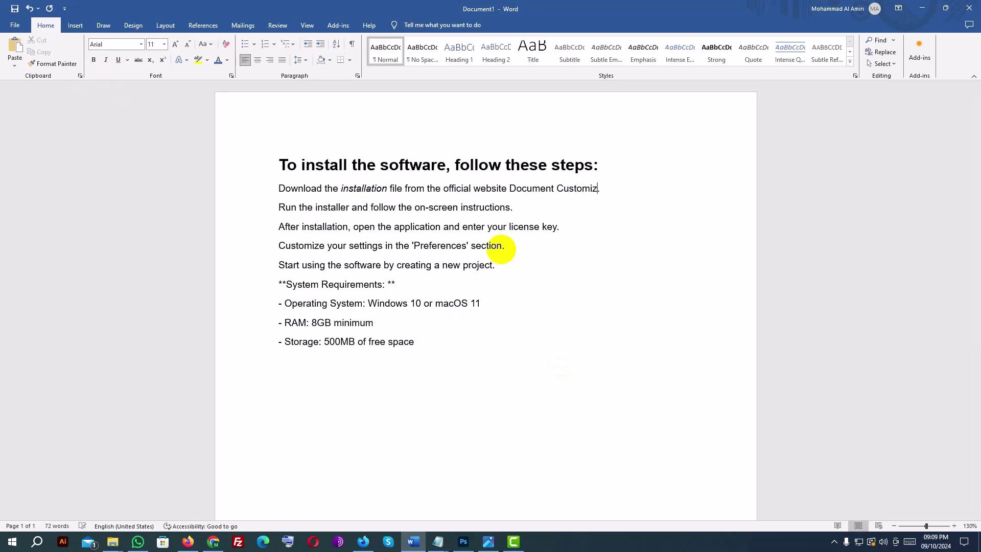
{"action": "type", "text": "ation"}
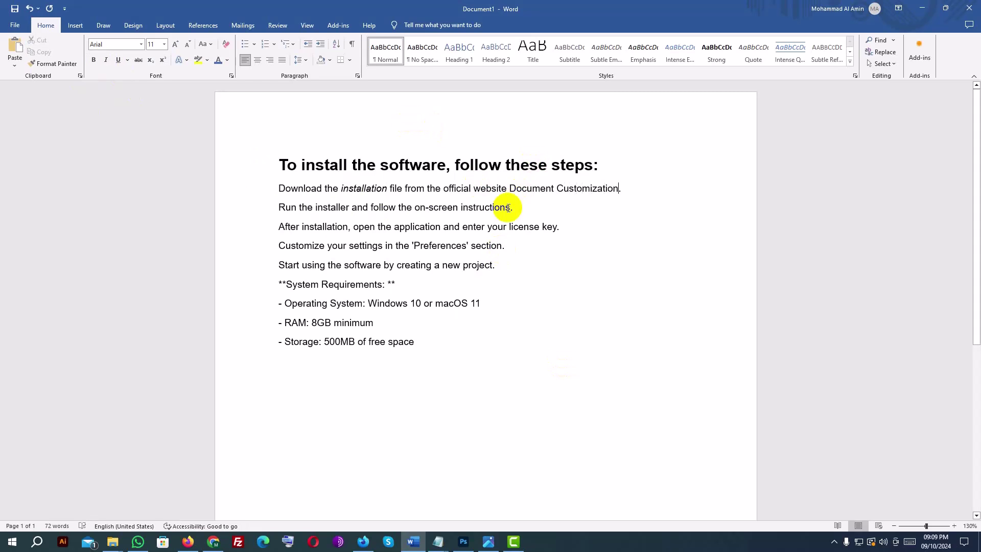
{"action": "left_click_drag", "start_coordinate": [511, 190], "coordinate": [618, 189]}
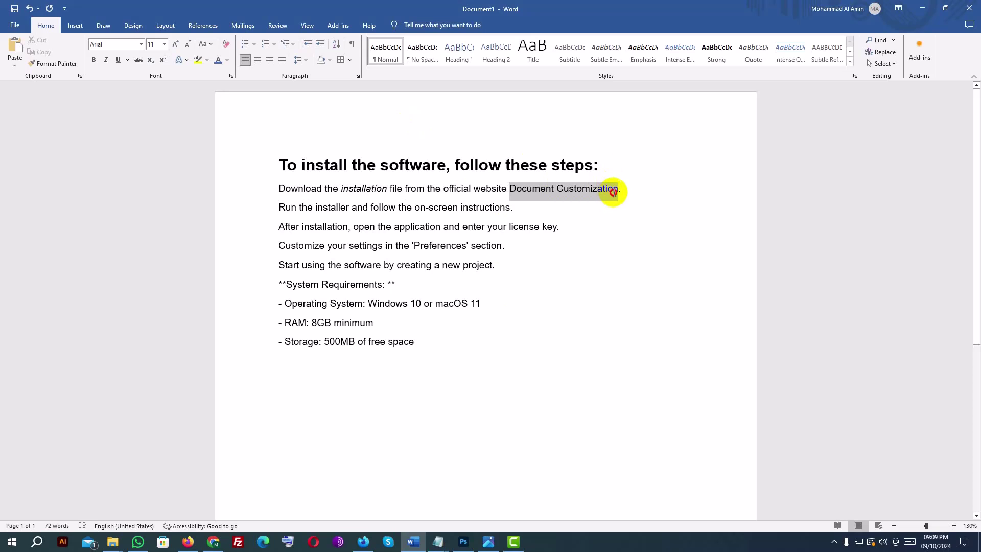
{"action": "left_click", "coordinate": [117, 61]}
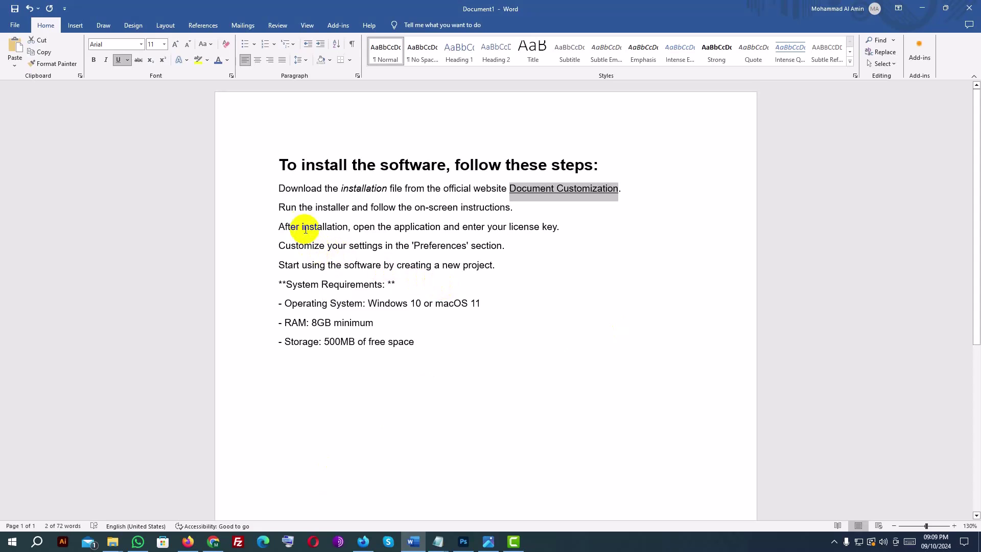
{"action": "left_click_drag", "start_coordinate": [324, 246], "coordinate": [278, 245]}
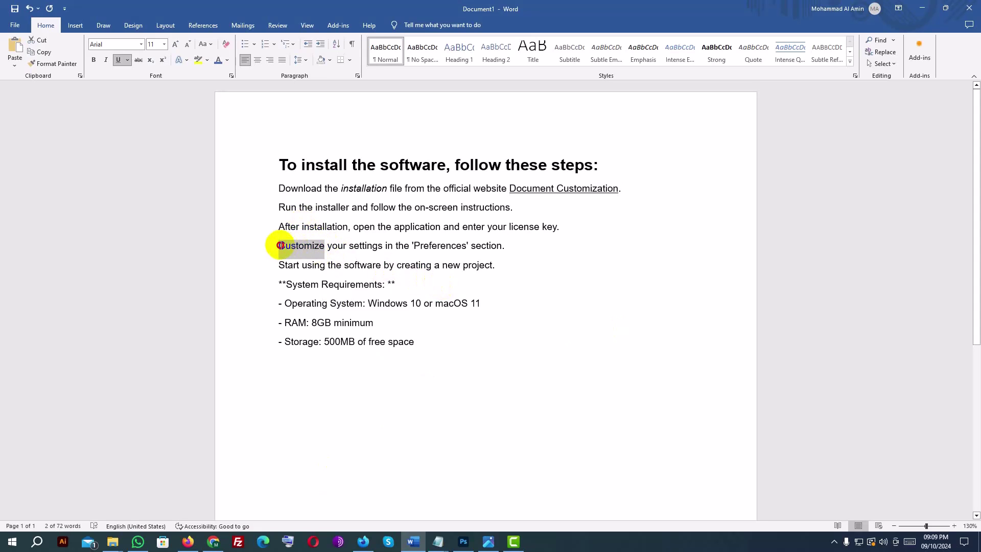
{"action": "left_click", "coordinate": [138, 61]}
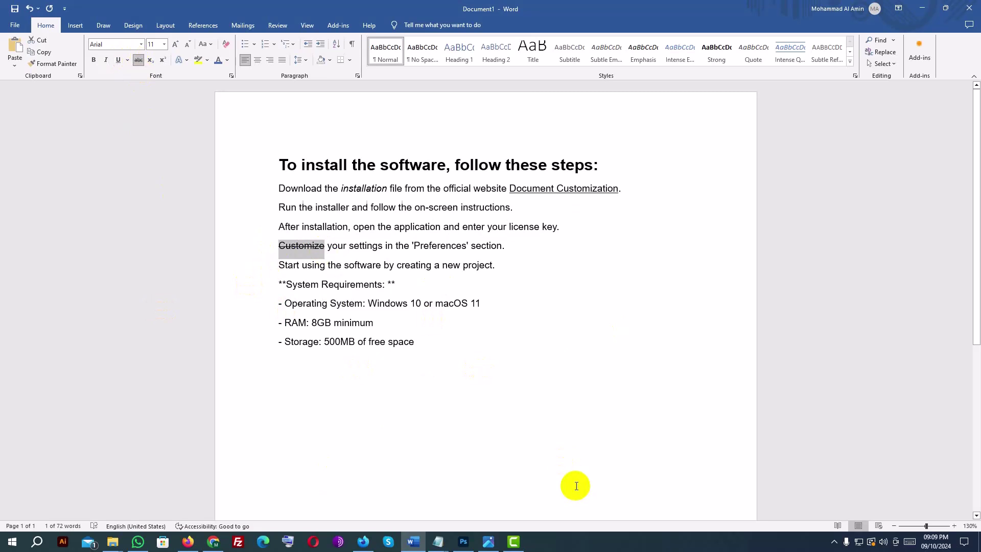
Make 'tart' in 'Start' subscript, then undo it.
{"action": "triple_click", "coordinate": [323, 264]}
{"action": "left_click", "coordinate": [416, 259]}
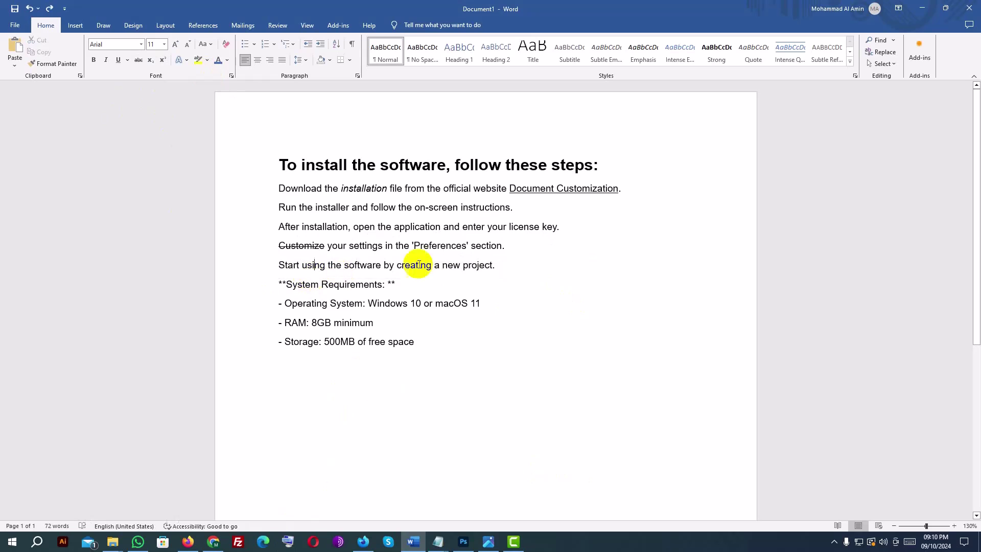
{"action": "left_click_drag", "start_coordinate": [299, 265], "coordinate": [285, 266]}
{"action": "left_click", "coordinate": [150, 60]}
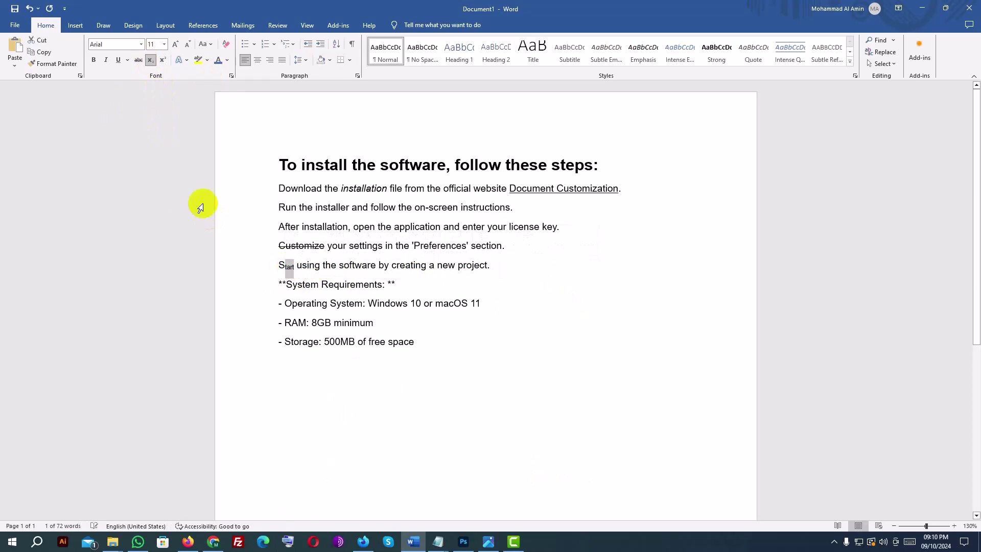
{"action": "left_click", "coordinate": [278, 266]}
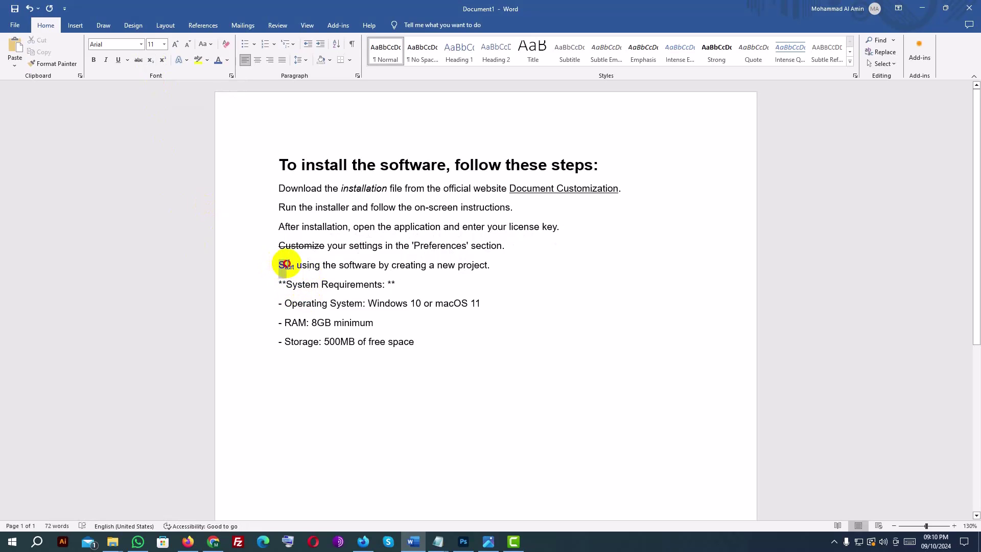
{"action": "left_click_drag", "start_coordinate": [279, 266], "coordinate": [300, 273]}
{"action": "key", "text": "ctrl+z"}
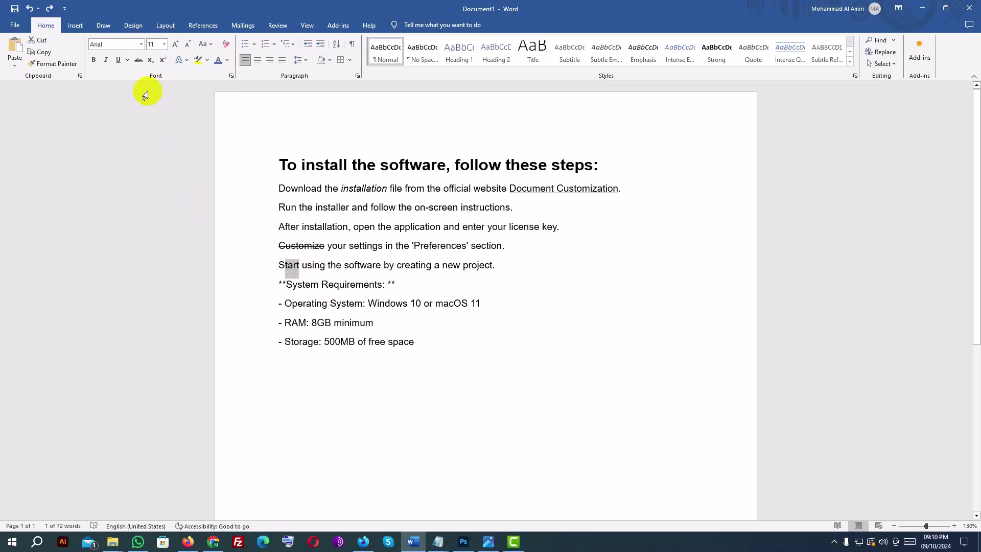
Raise 500MB on the Storage line as superscript.
{"action": "left_click_drag", "start_coordinate": [356, 341], "coordinate": [325, 339]}
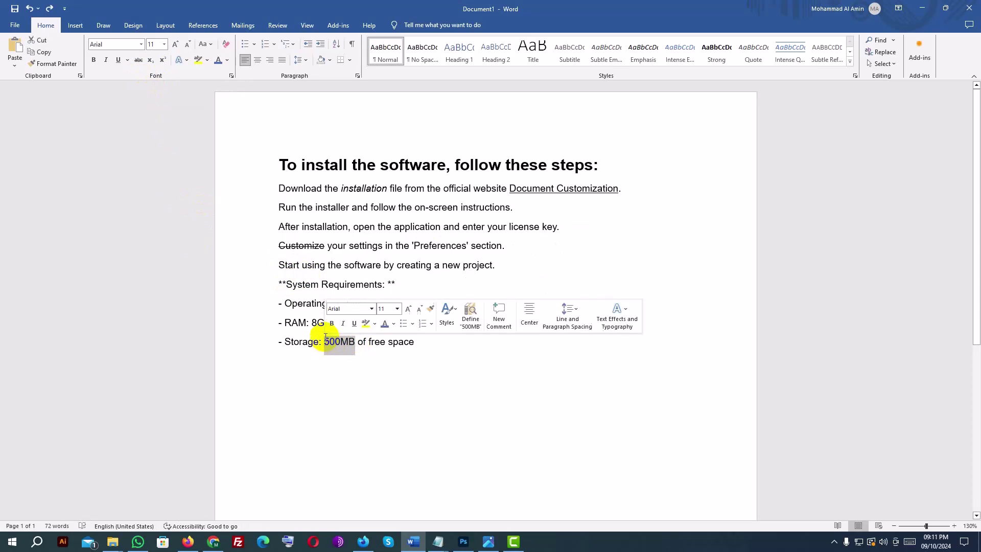
{"action": "left_click", "coordinate": [163, 60]}
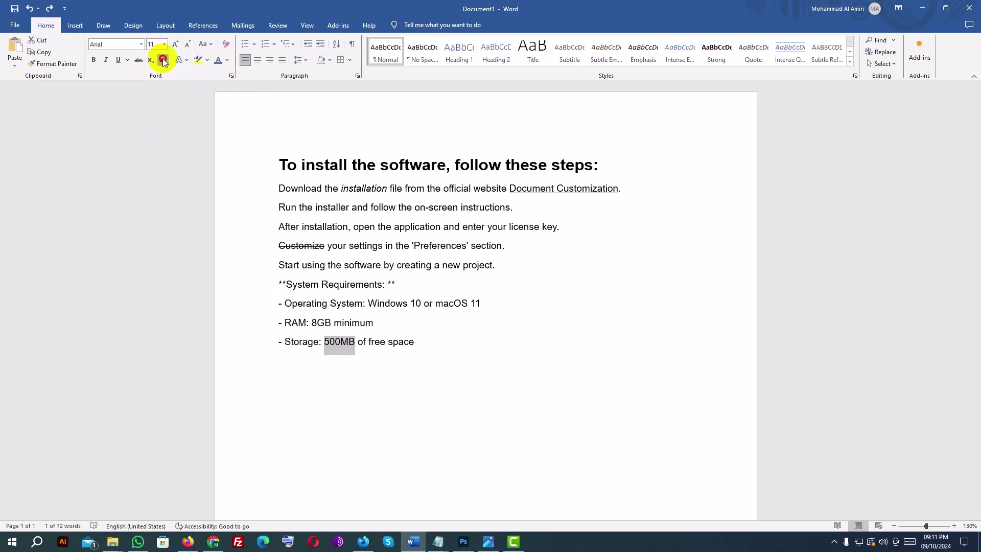
{"action": "left_click", "coordinate": [337, 347]}
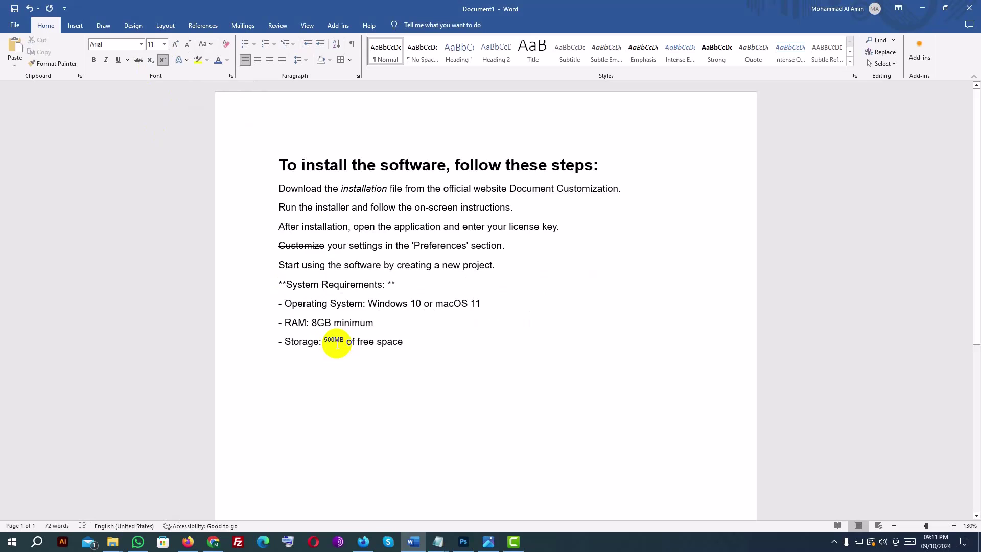
Give the word 'space' an orange text effect.
{"action": "double_click", "coordinate": [394, 341]}
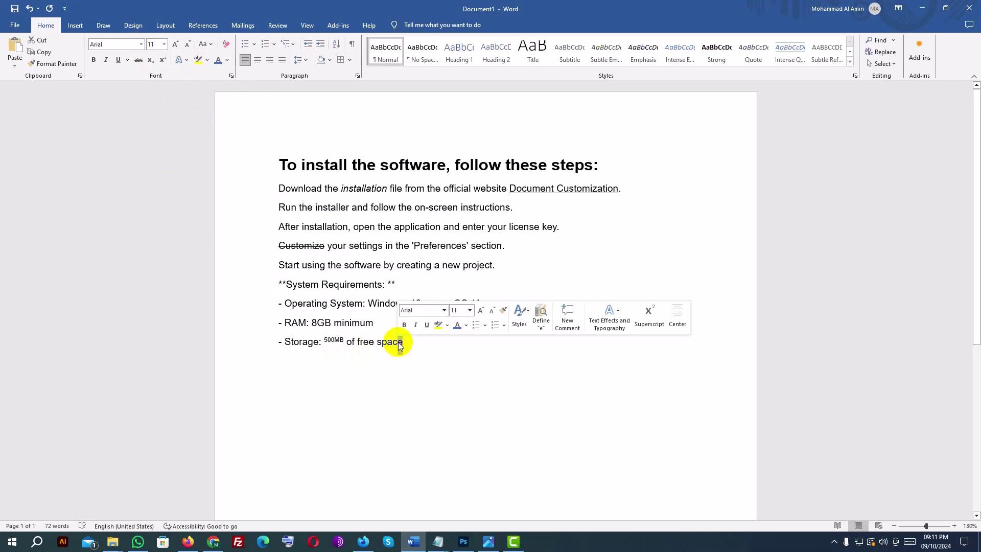
{"action": "left_click", "coordinate": [182, 61]}
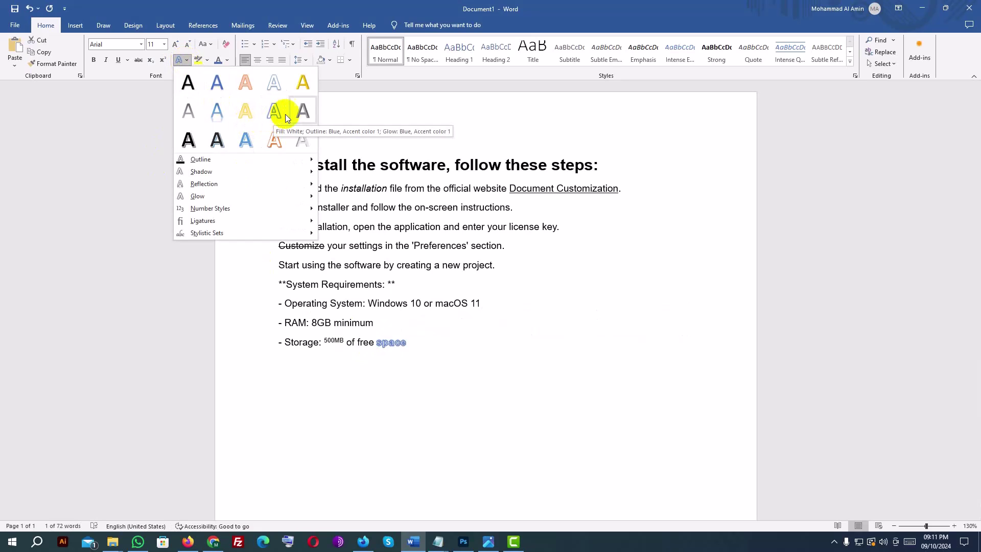
{"action": "left_click", "coordinate": [274, 139]}
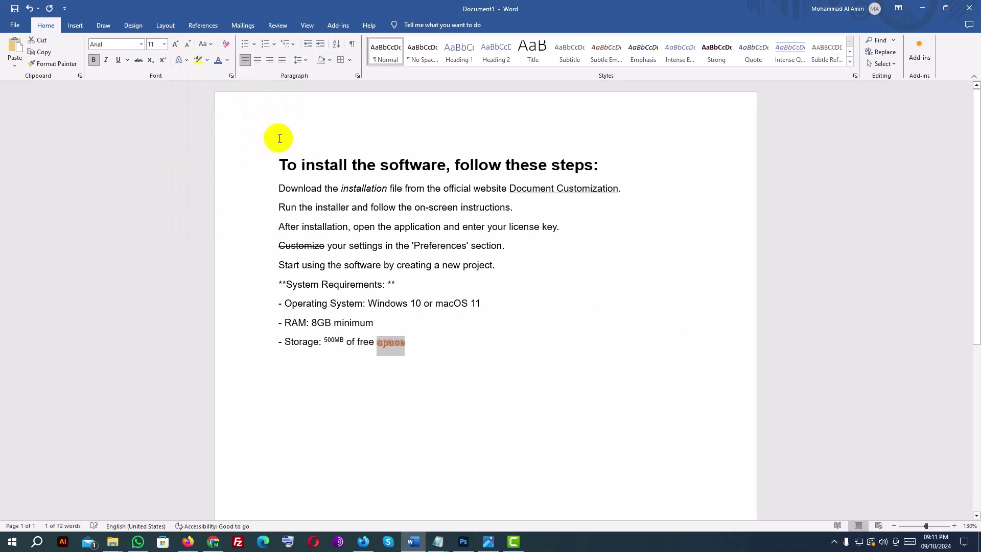
{"action": "left_click", "coordinate": [417, 345]}
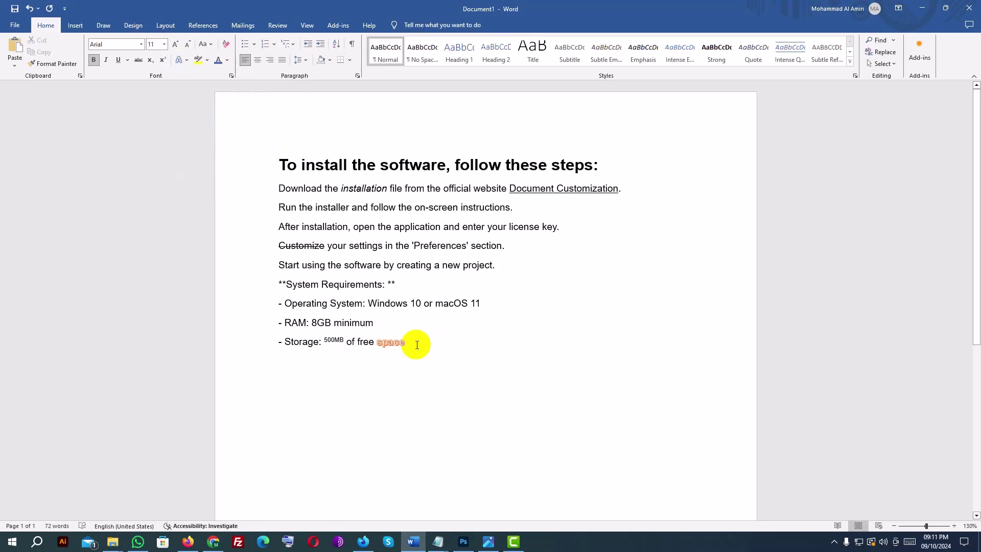
Highlight 'minimum' on the RAM line in bright green.
{"action": "left_click", "coordinate": [376, 323]}
{"action": "key", "text": "ctrl+alt+h"}
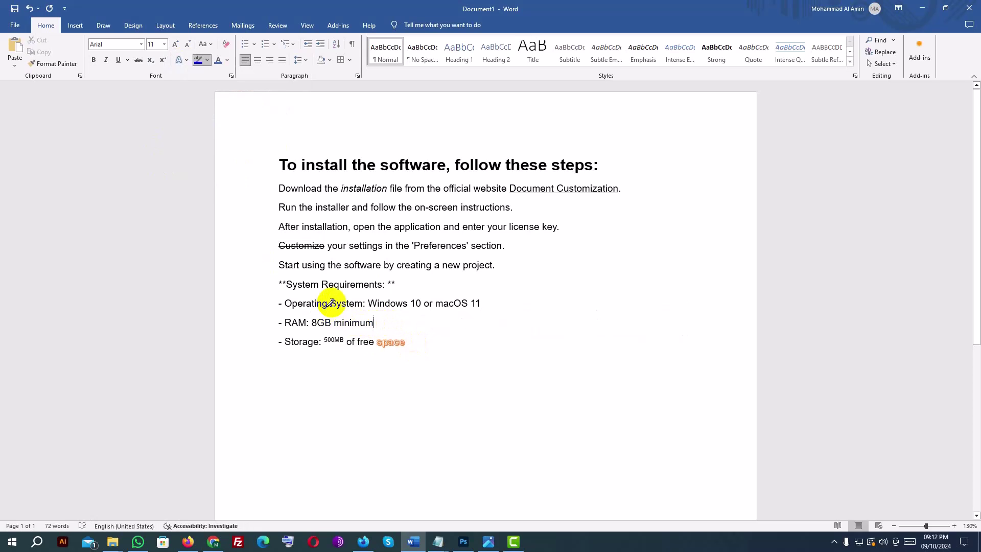
{"action": "key", "text": "shift+Left"}
{"action": "key", "text": "shift+Left"}
{"action": "key", "text": "shift+Left"}
{"action": "key", "text": "shift+Left"}
{"action": "key", "text": "shift+Left"}
{"action": "key", "text": "shift+Left"}
{"action": "key", "text": "shift+Left"}
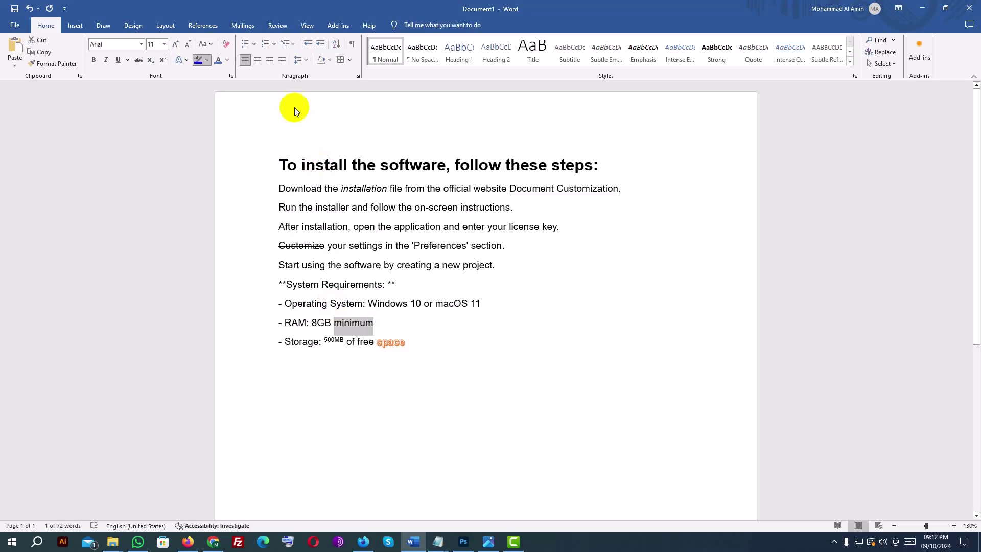
{"action": "left_click", "coordinate": [206, 60]}
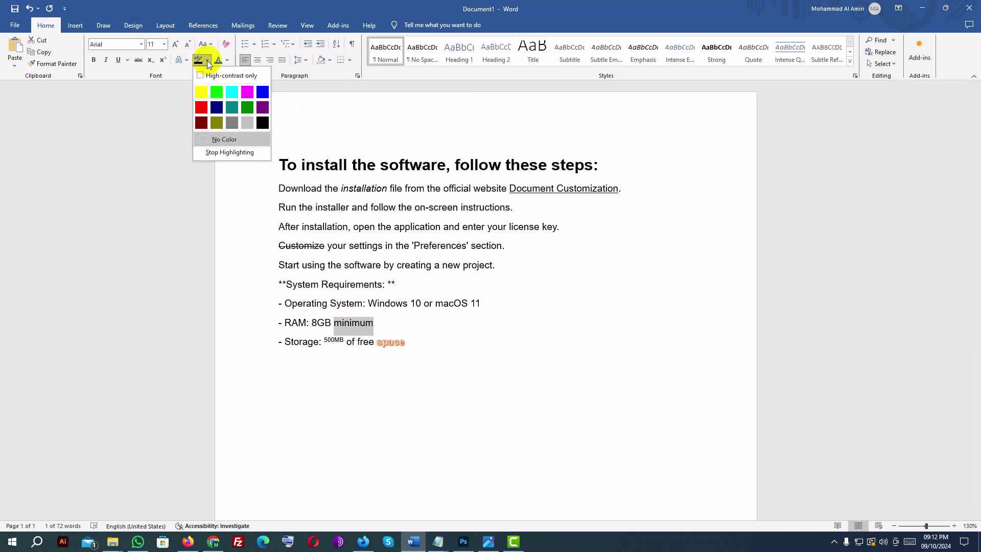
{"action": "left_click", "coordinate": [219, 91]}
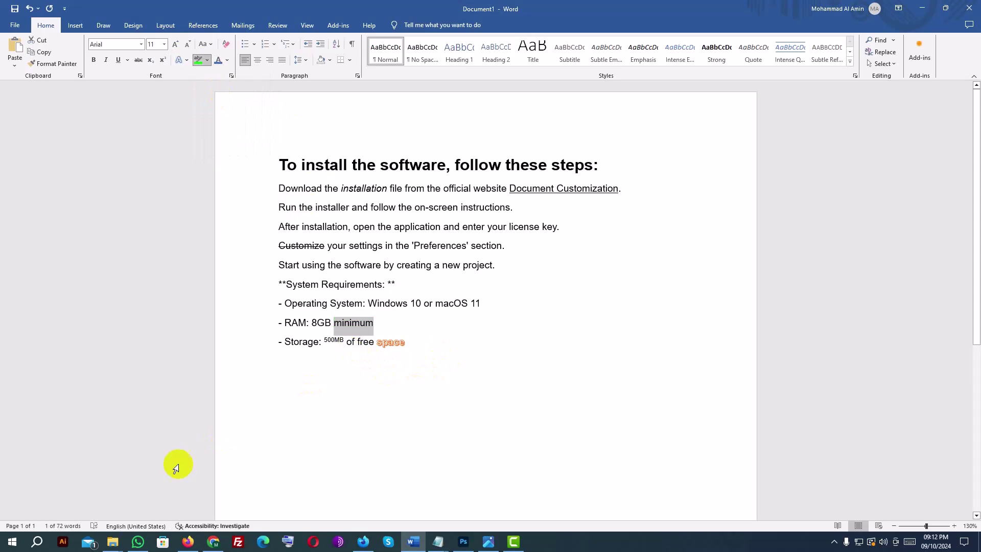
{"action": "left_click", "coordinate": [198, 61]}
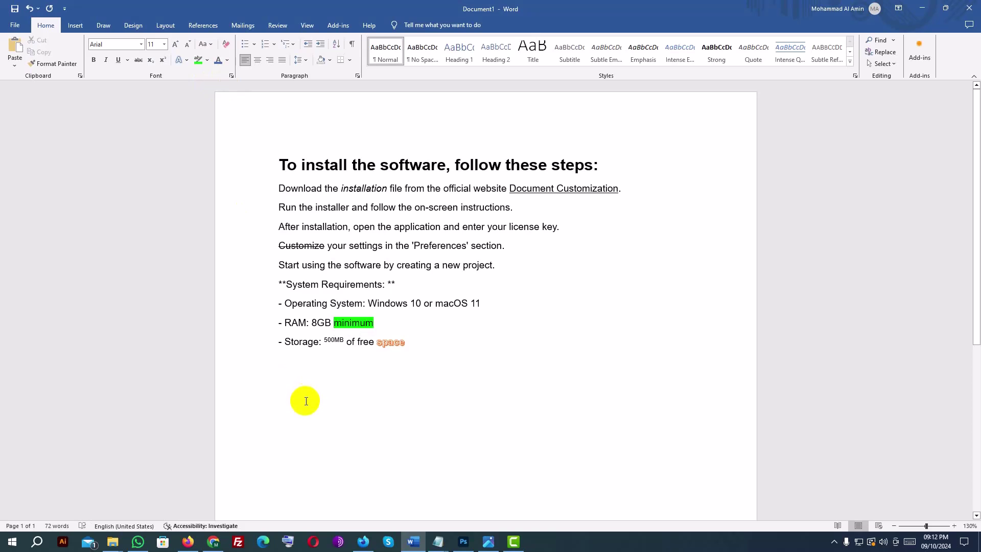
Colour the highlighted word 'minimum' red from Standard Colors.
{"action": "left_click", "coordinate": [228, 62]}
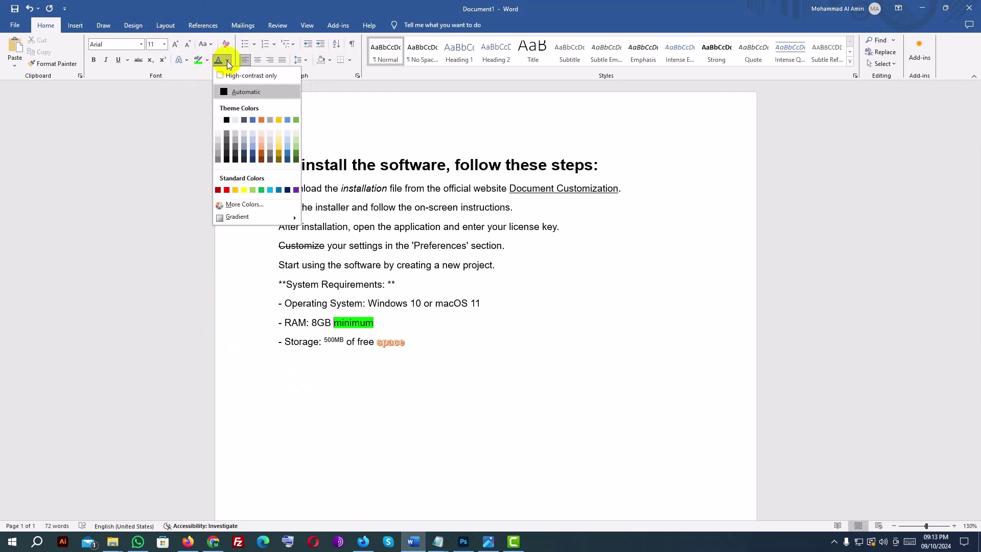
{"action": "left_click", "coordinate": [220, 120]}
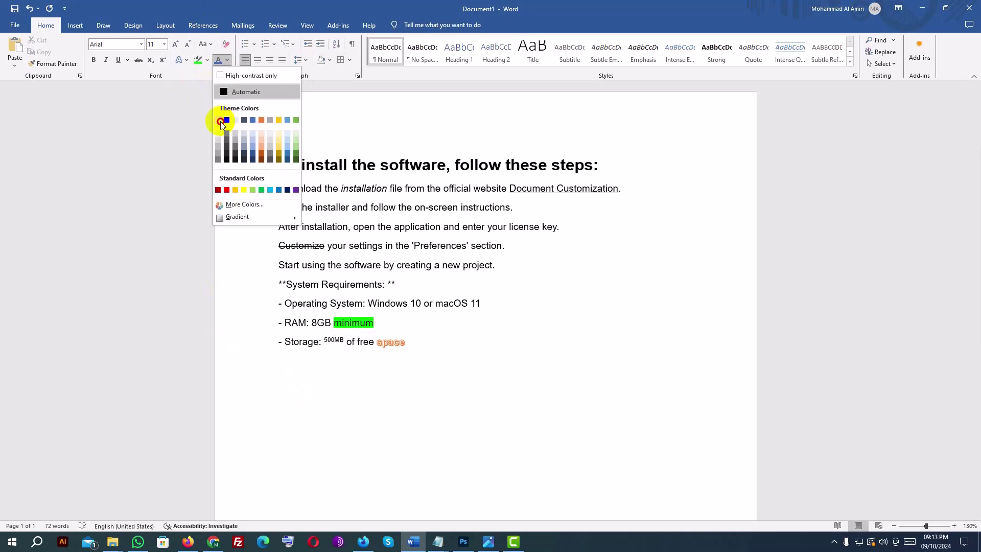
{"action": "left_click", "coordinate": [227, 190]}
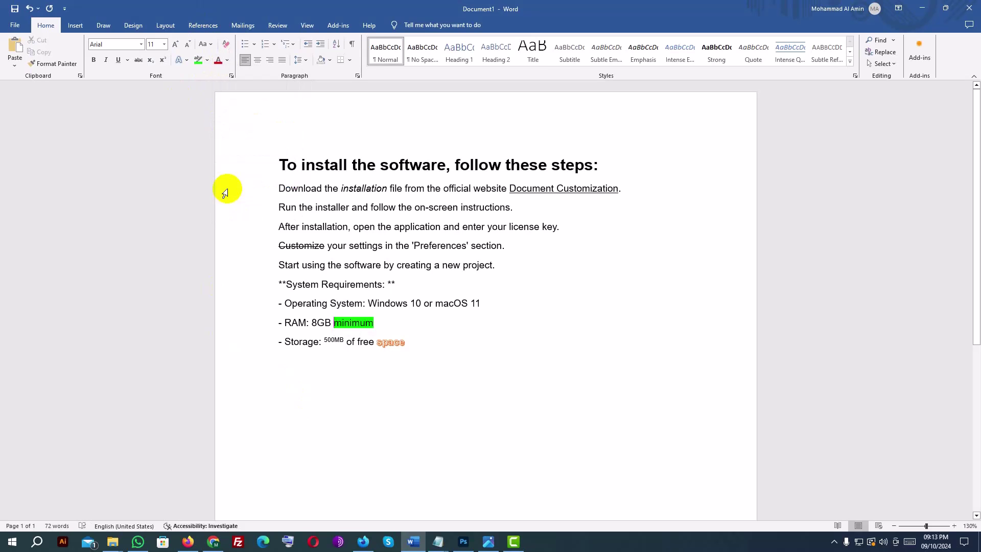
{"action": "left_click", "coordinate": [218, 62]}
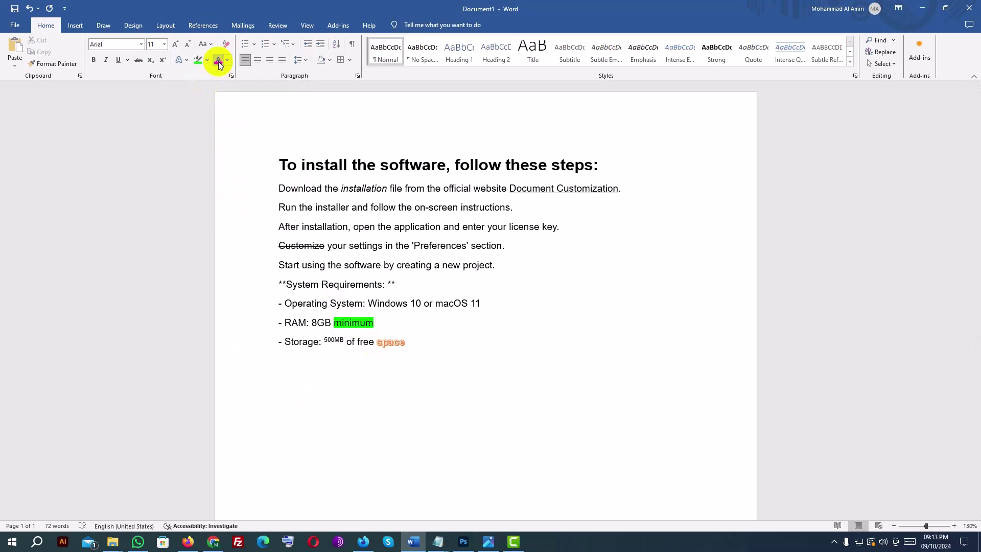
{"action": "double_click", "coordinate": [360, 324]}
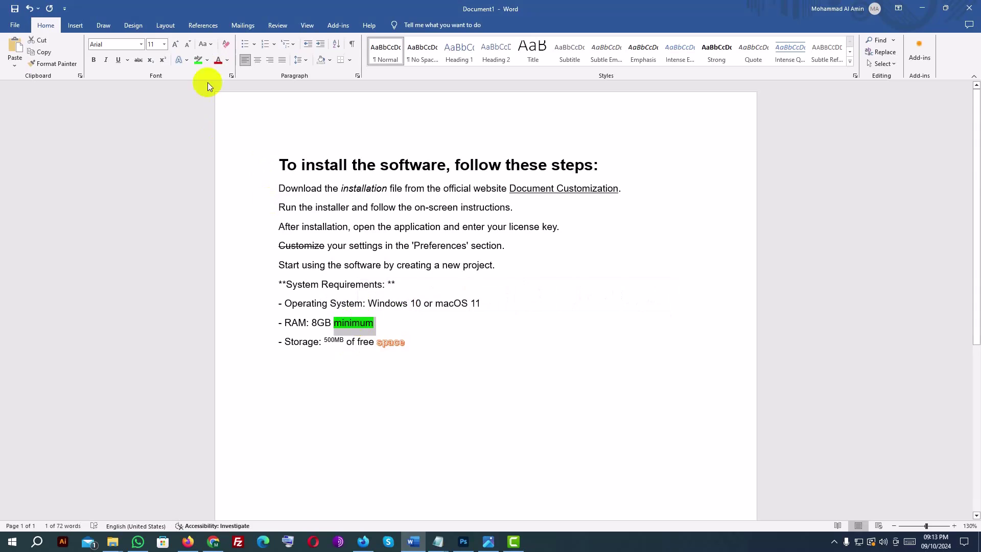
{"action": "left_click", "coordinate": [228, 62]}
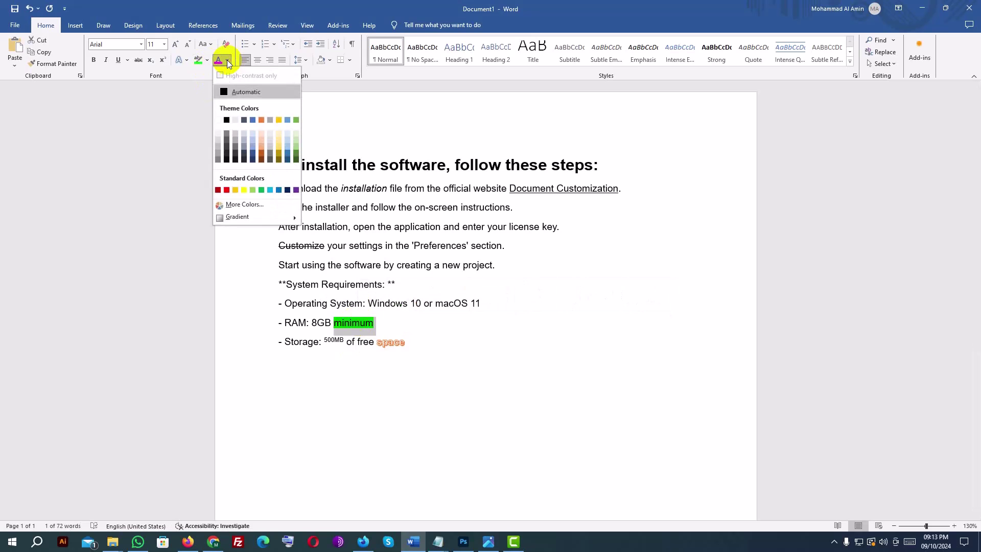
{"action": "left_click", "coordinate": [220, 188]}
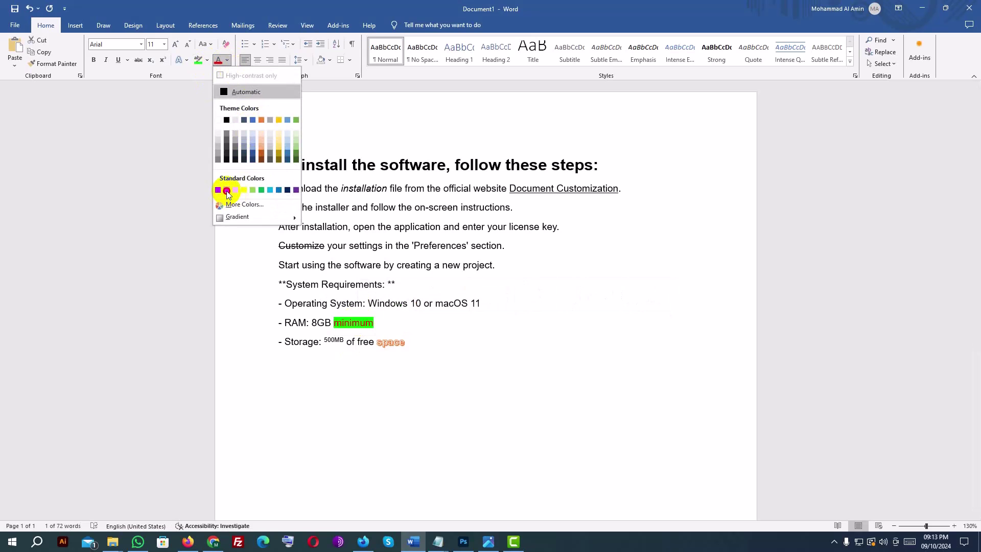
{"action": "left_click", "coordinate": [359, 322]}
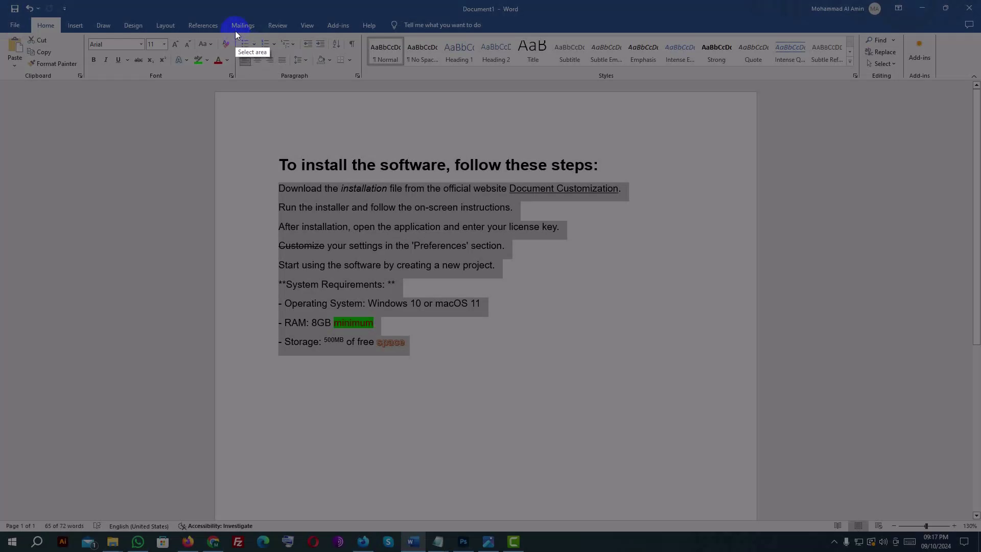
Left-align the body text and centre the heading.
{"action": "left_click_drag", "start_coordinate": [235, 31], "coordinate": [363, 82]}
{"action": "left_click", "coordinate": [356, 91]}
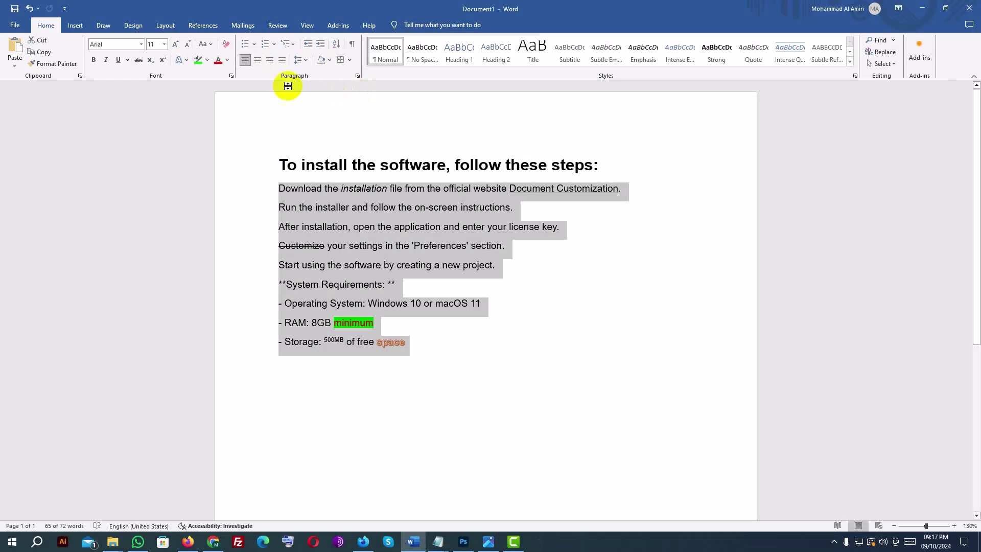
{"action": "left_click", "coordinate": [246, 59]}
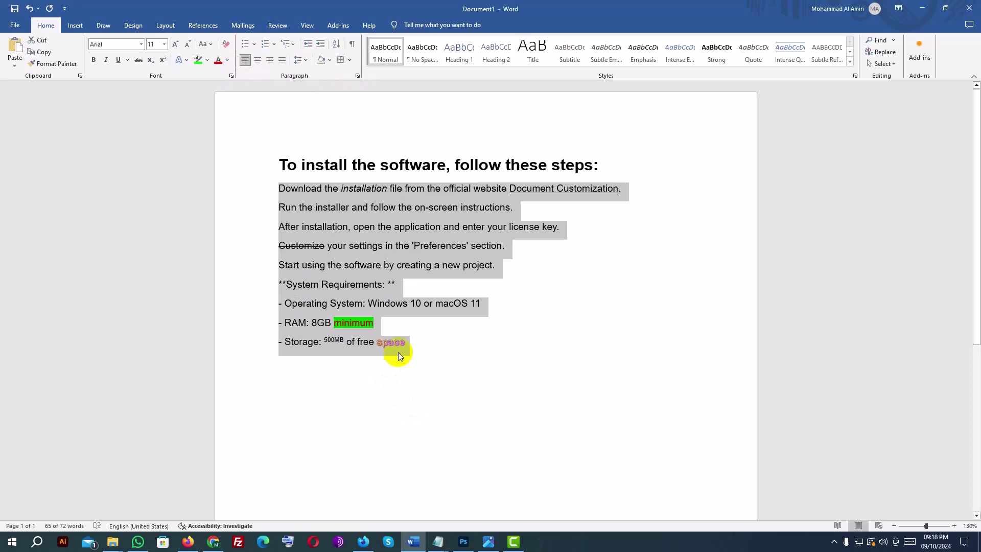
{"action": "left_click", "coordinate": [449, 344]}
{"action": "triple_click", "coordinate": [575, 162]}
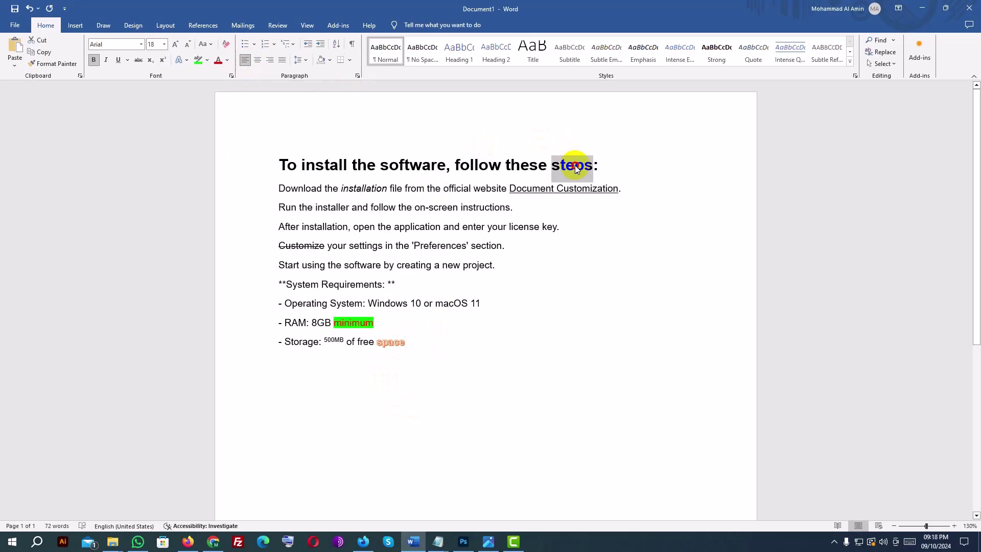
{"action": "left_click", "coordinate": [258, 61]}
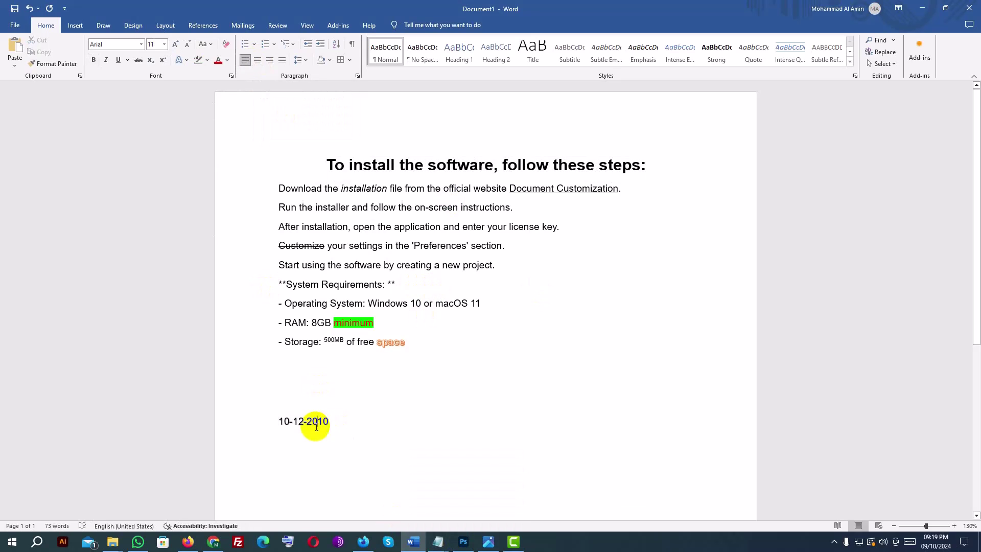
Right-align the date 10-12-2010 and paste the Hey Everyone paragraph above it.
{"action": "triple_click", "coordinate": [316, 426]}
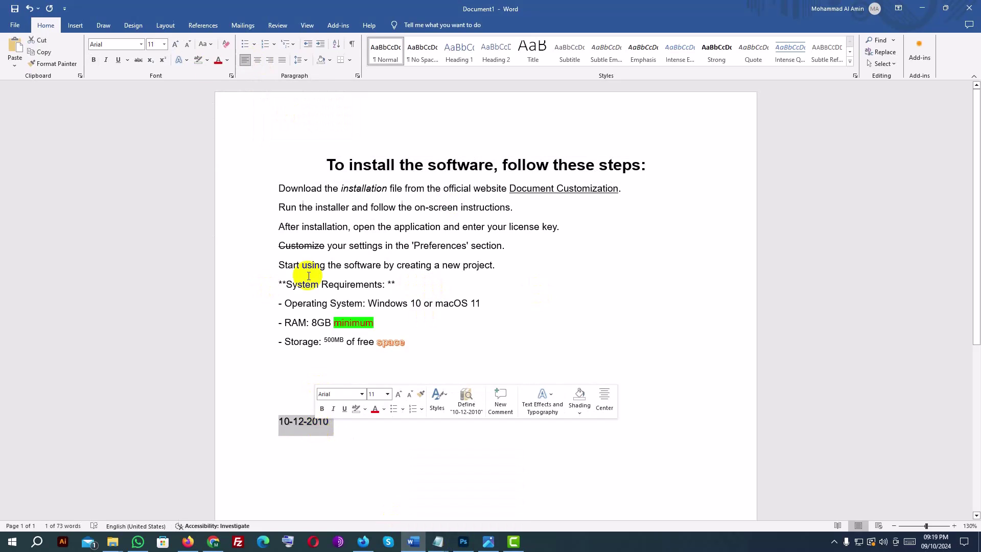
{"action": "left_click", "coordinate": [269, 60]}
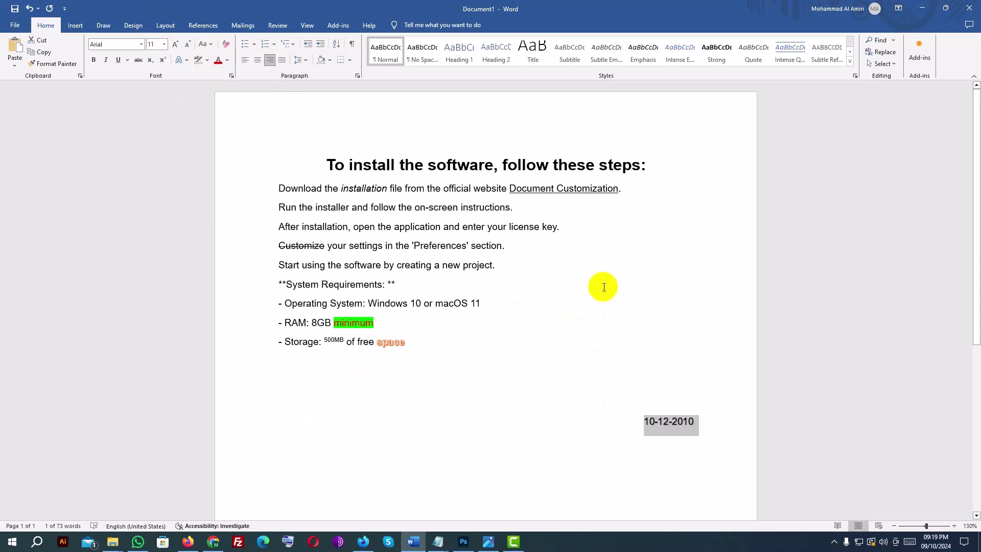
{"action": "left_click", "coordinate": [414, 396]}
{"action": "type", "text": "Hey Everyone, Just wanted to let you know that our team lunch is scheduled for Friday at 1 PM at the new cafe downtown. Don’t forget to bring your ideas for the upcoming project—it’s going to be a fun brainstorming session! Also, remember to submit your timesheets by Thursday. Catch you all soon! Sarah"}
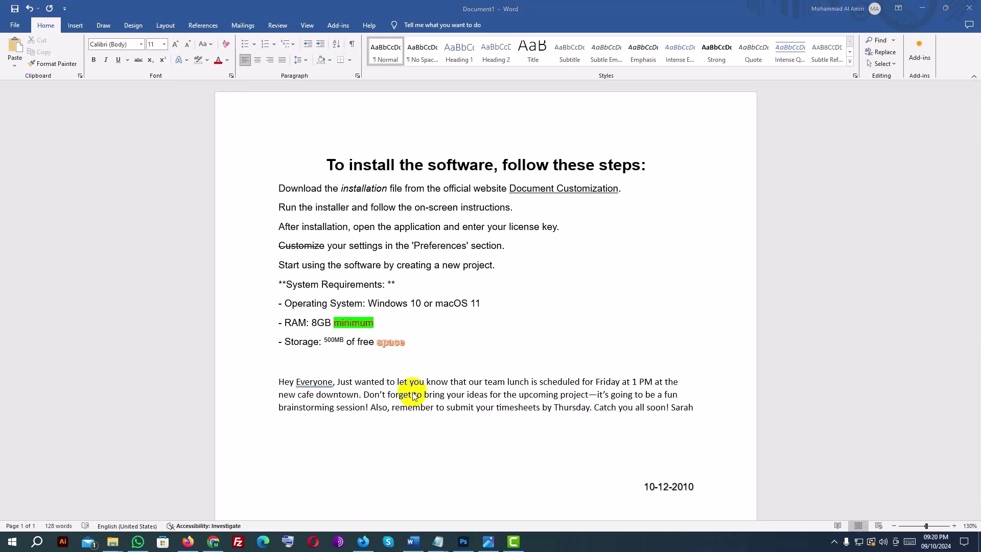
Justify the Hey Everyone message paragraph so its lines run to both margins.
{"action": "triple_click", "coordinate": [454, 391]}
{"action": "double_click", "coordinate": [455, 388]}
{"action": "triple_click", "coordinate": [455, 388]}
{"action": "double_click", "coordinate": [455, 389]}
{"action": "triple_click", "coordinate": [455, 388]}
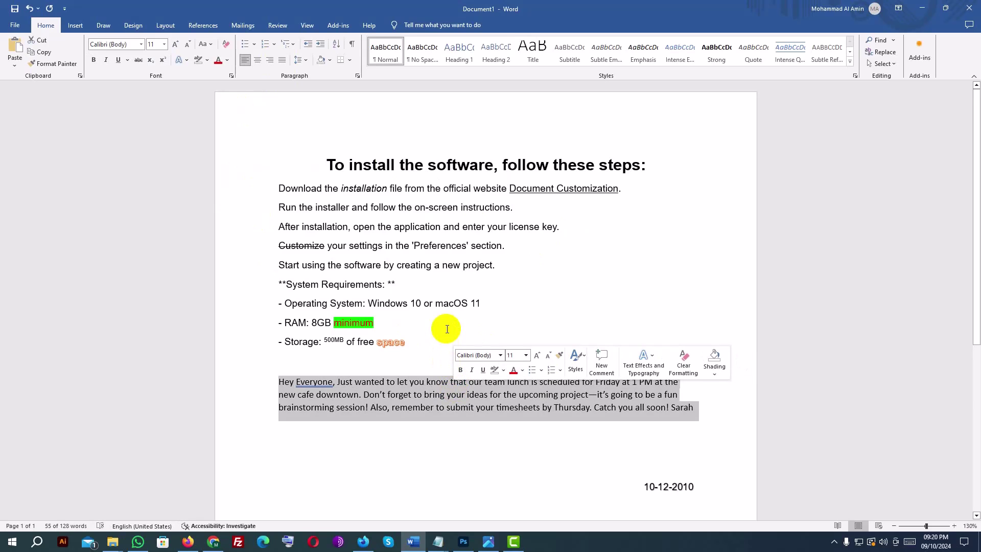
{"action": "left_click", "coordinate": [281, 60]}
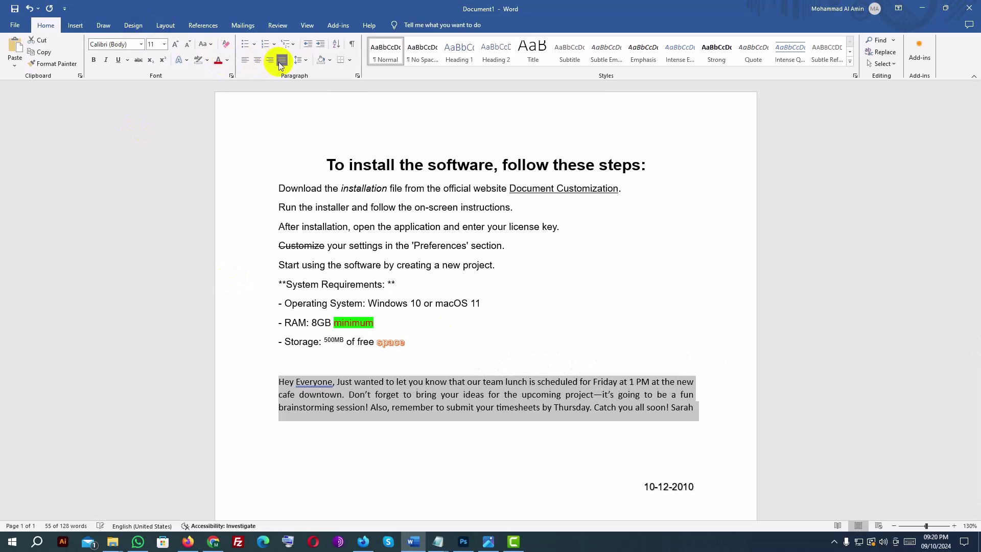
{"action": "left_click", "coordinate": [703, 412]}
{"action": "triple_click", "coordinate": [703, 409]}
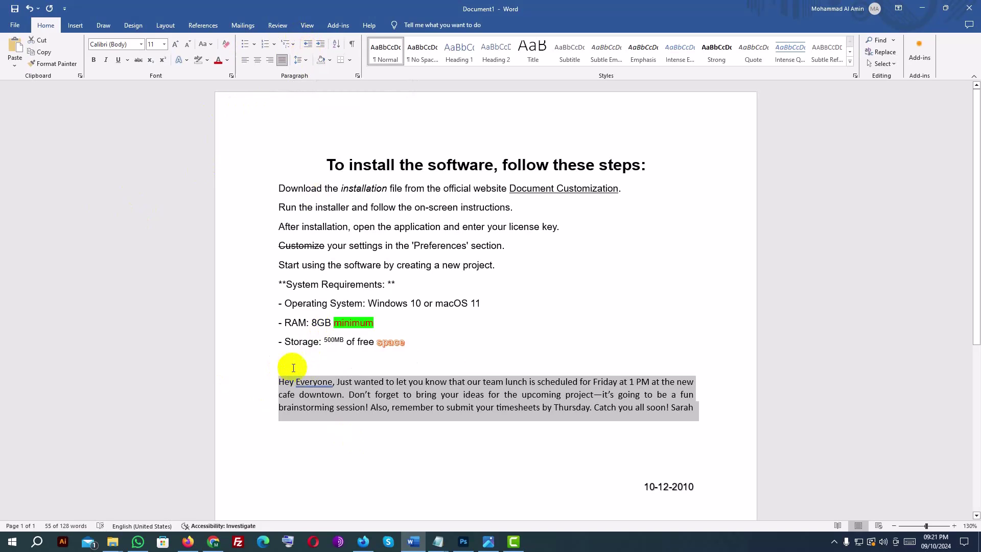
Indent the message paragraph four steps, return it to the margin, then indent it once.
{"action": "left_click", "coordinate": [320, 45]}
{"action": "left_click", "coordinate": [321, 45]}
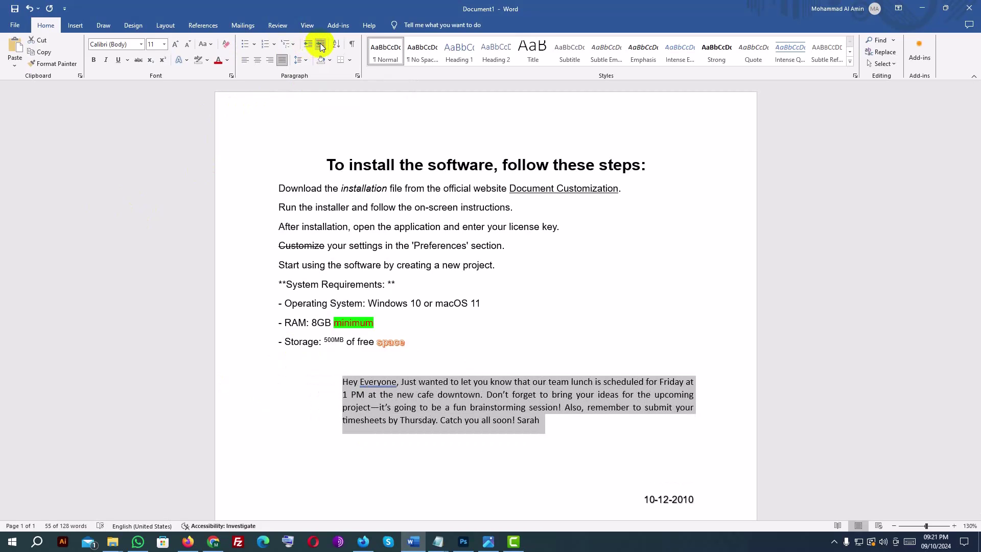
{"action": "left_click", "coordinate": [321, 45]}
{"action": "left_click", "coordinate": [320, 45]}
{"action": "left_click", "coordinate": [321, 45]}
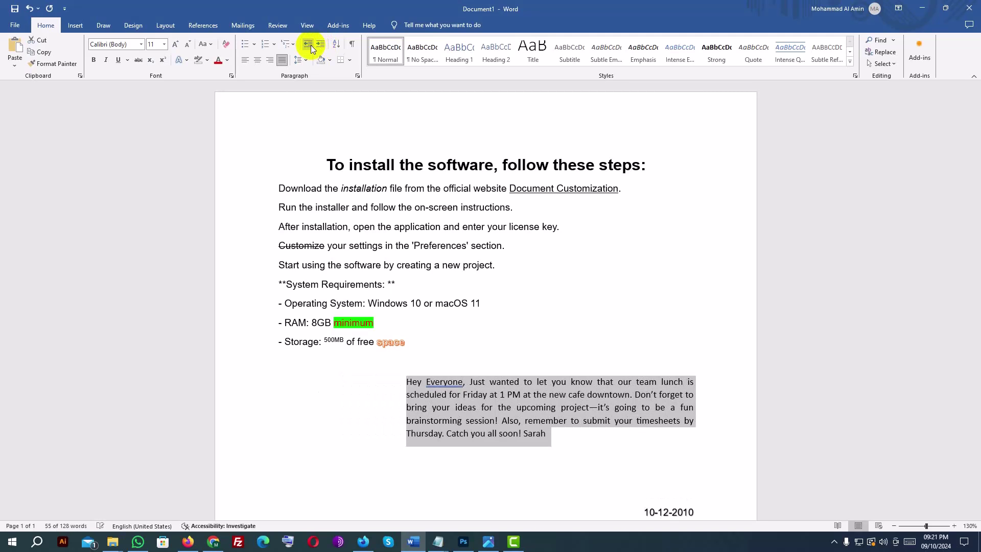
{"action": "left_click", "coordinate": [309, 45]}
{"action": "left_click", "coordinate": [310, 45]}
{"action": "left_click", "coordinate": [310, 45]}
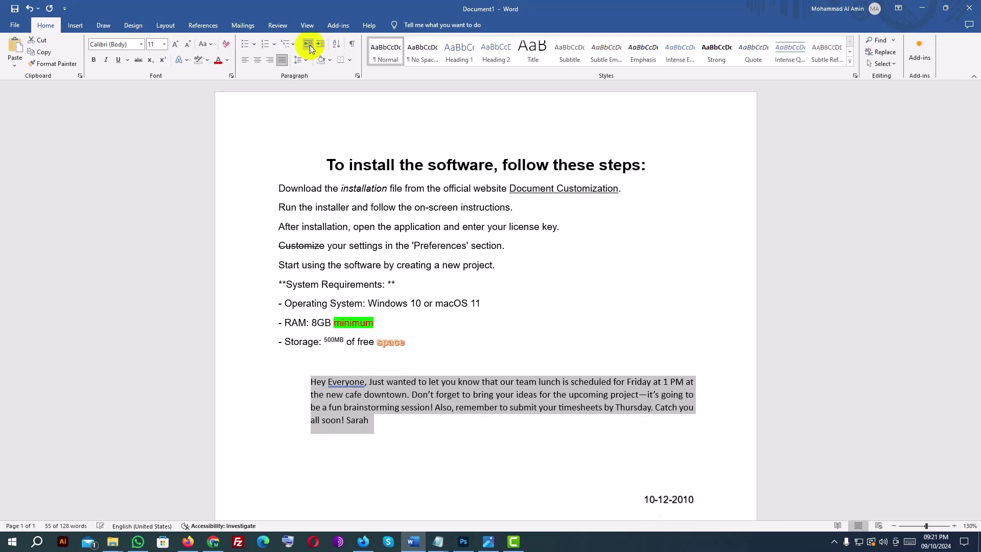
{"action": "left_click", "coordinate": [309, 45]}
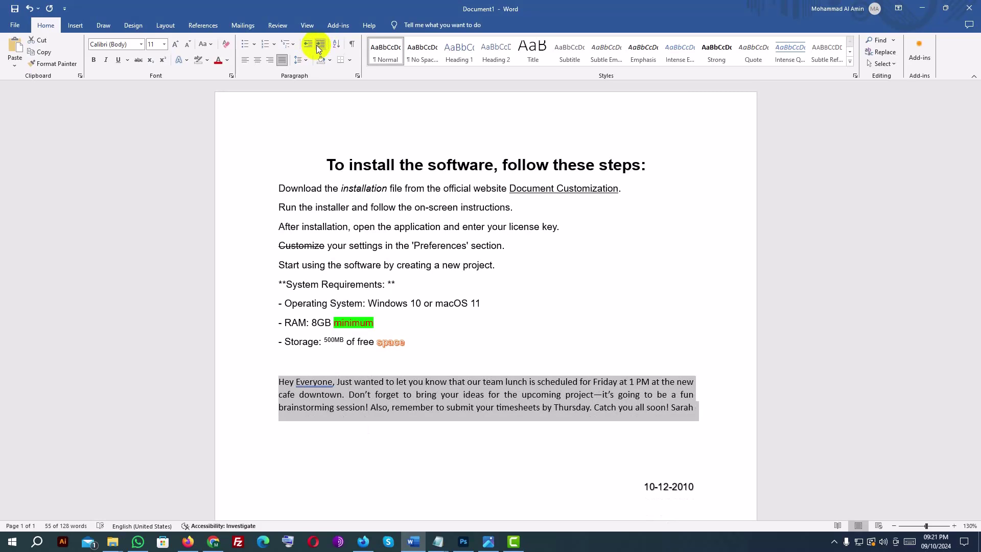
{"action": "left_click", "coordinate": [320, 45]}
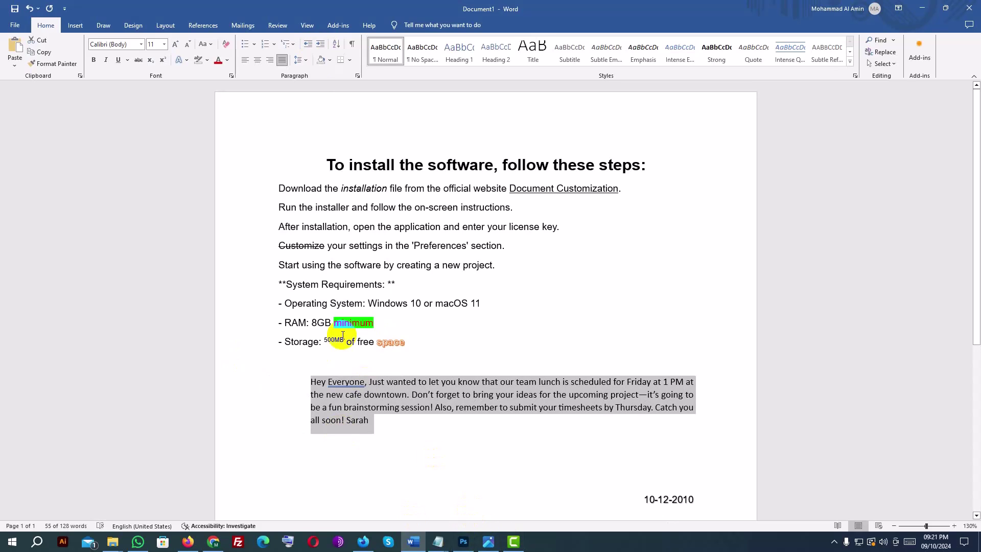
Try 2.5 line spacing on the Hey Everyone paragraph, then settle on 1.5.
{"action": "left_click", "coordinate": [306, 61]}
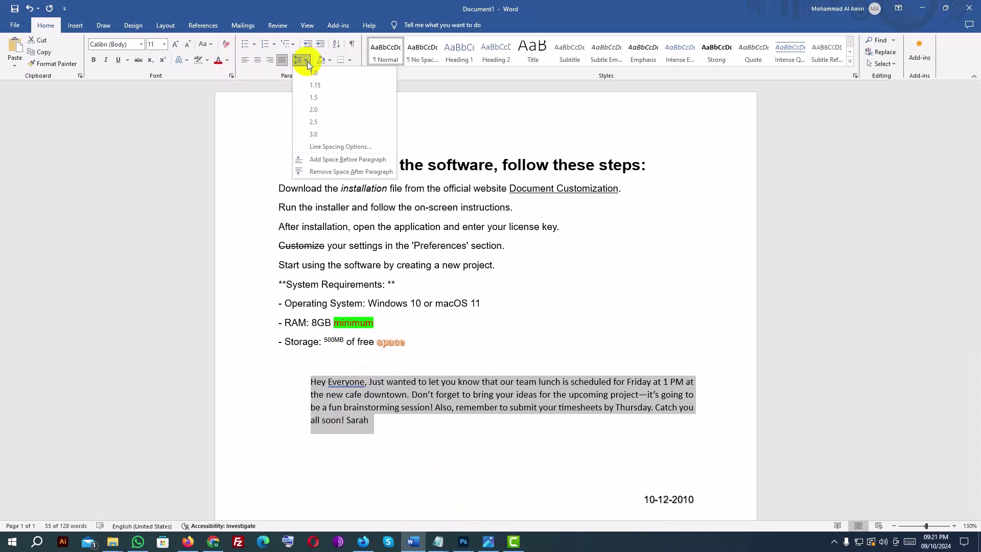
{"action": "left_click", "coordinate": [306, 60]}
{"action": "left_click", "coordinate": [306, 61]}
{"action": "left_click", "coordinate": [321, 97]}
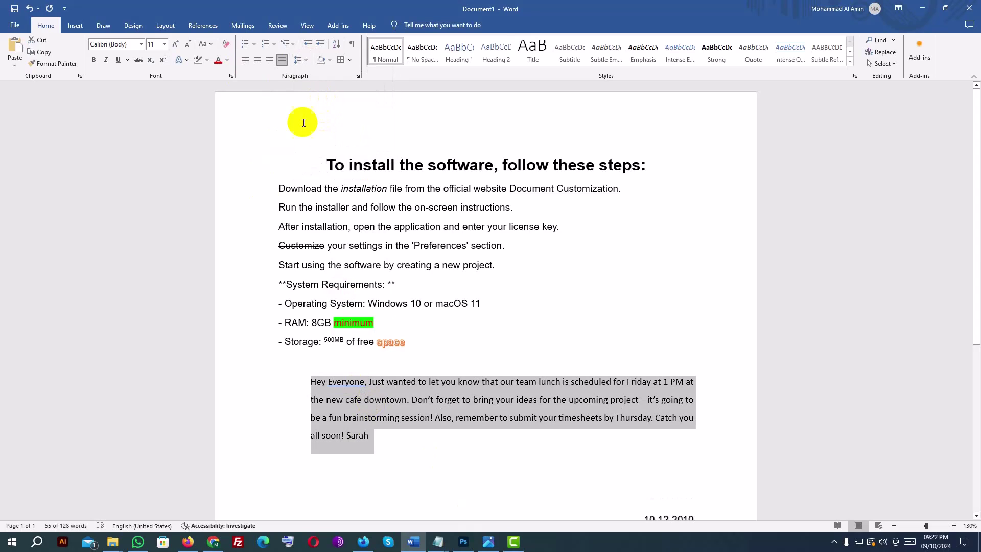
{"action": "left_click", "coordinate": [305, 61]}
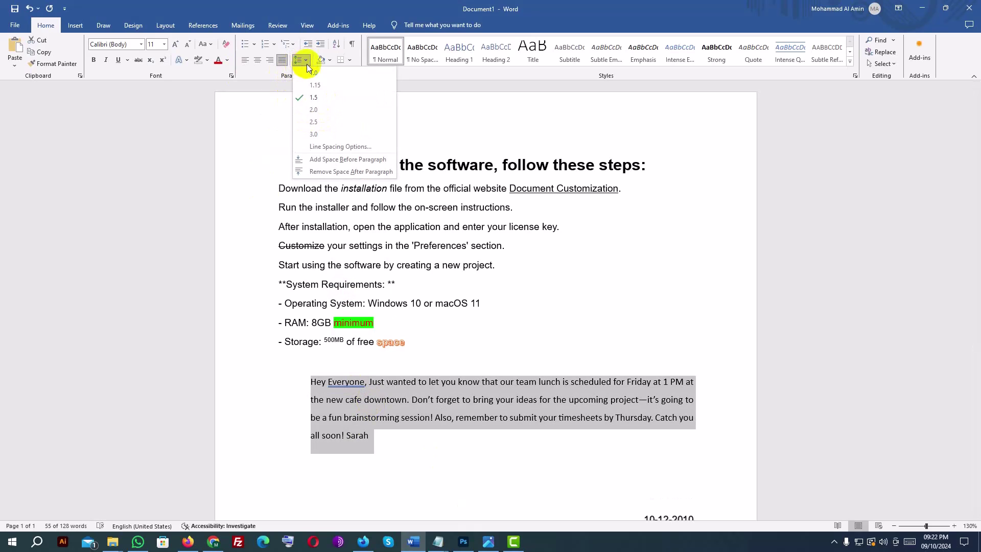
{"action": "left_click", "coordinate": [326, 119]}
{"action": "left_click_drag", "start_coordinate": [382, 484], "coordinate": [282, 366]}
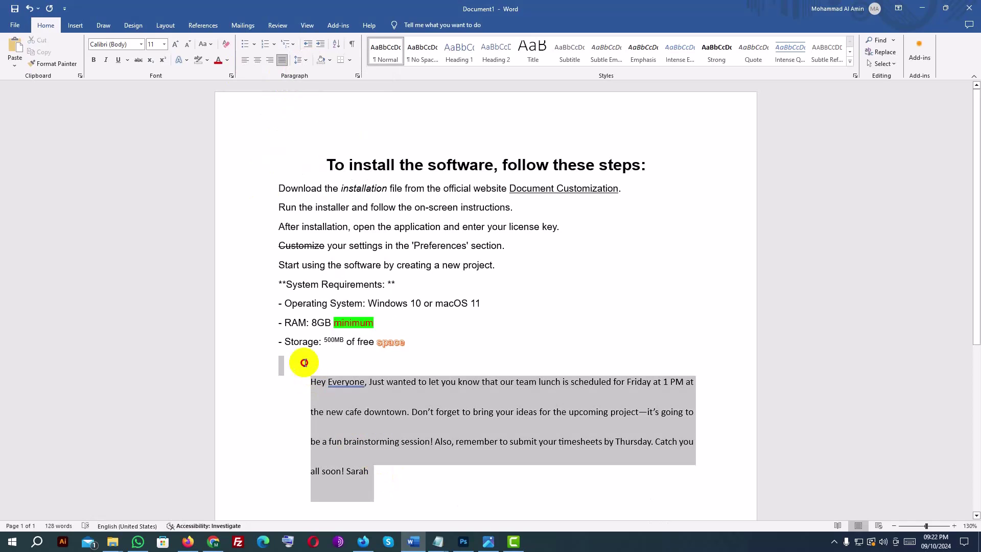
{"action": "left_click", "coordinate": [304, 61]}
{"action": "left_click", "coordinate": [322, 97]}
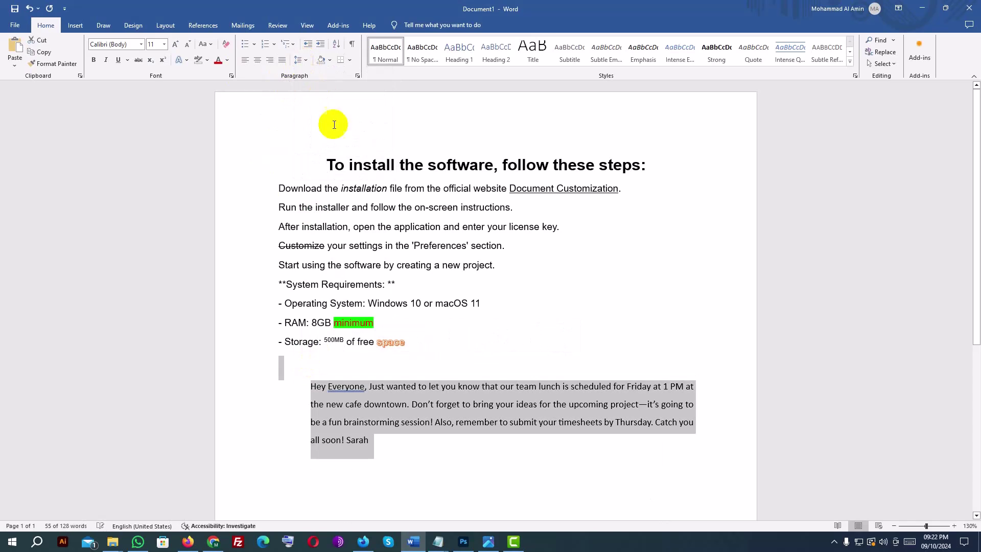
{"action": "left_click", "coordinate": [387, 404]}
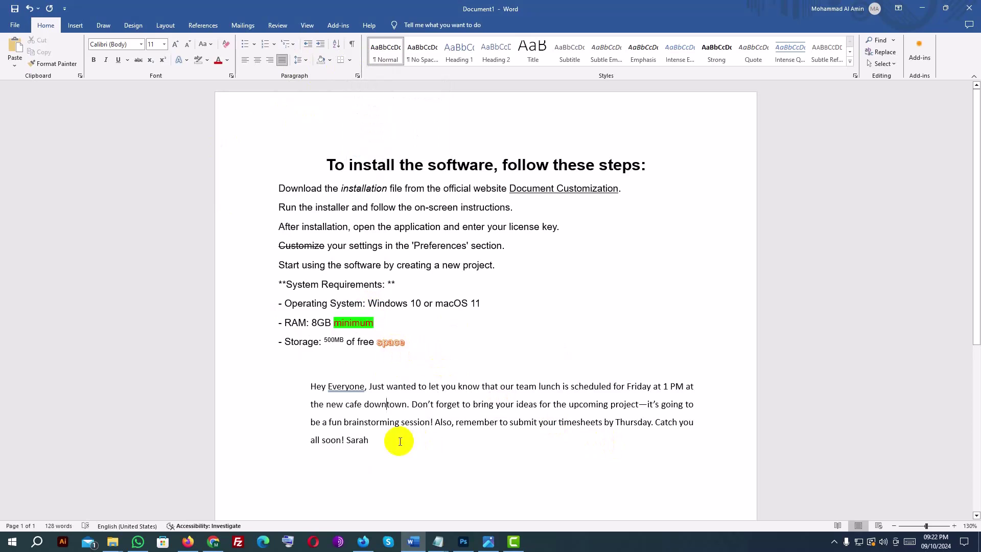
Apply All Borders to the 'Hey Everyone' team-lunch message paragraph.
{"action": "left_click", "coordinate": [366, 440]}
{"action": "left_click_drag", "start_coordinate": [366, 440], "coordinate": [310, 385]}
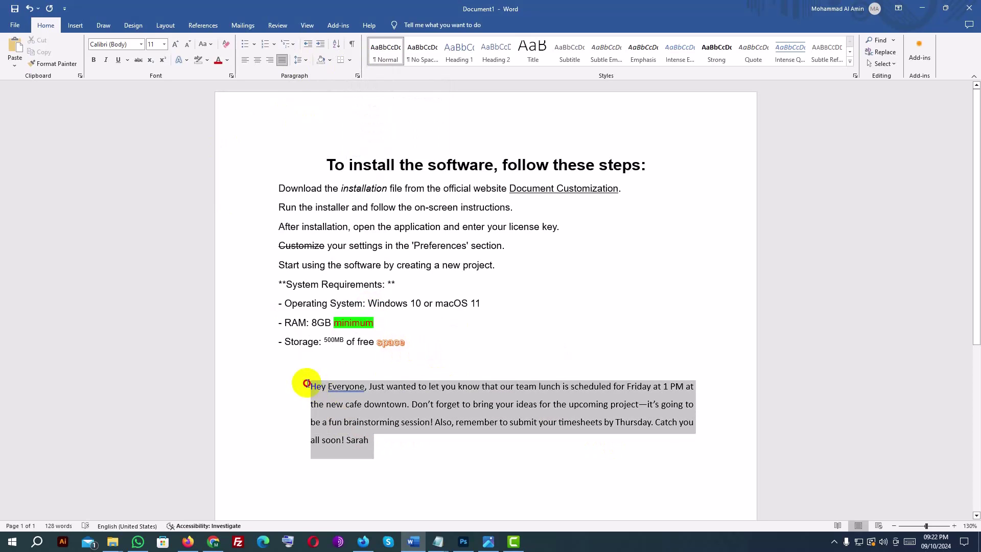
{"action": "left_click", "coordinate": [349, 63]}
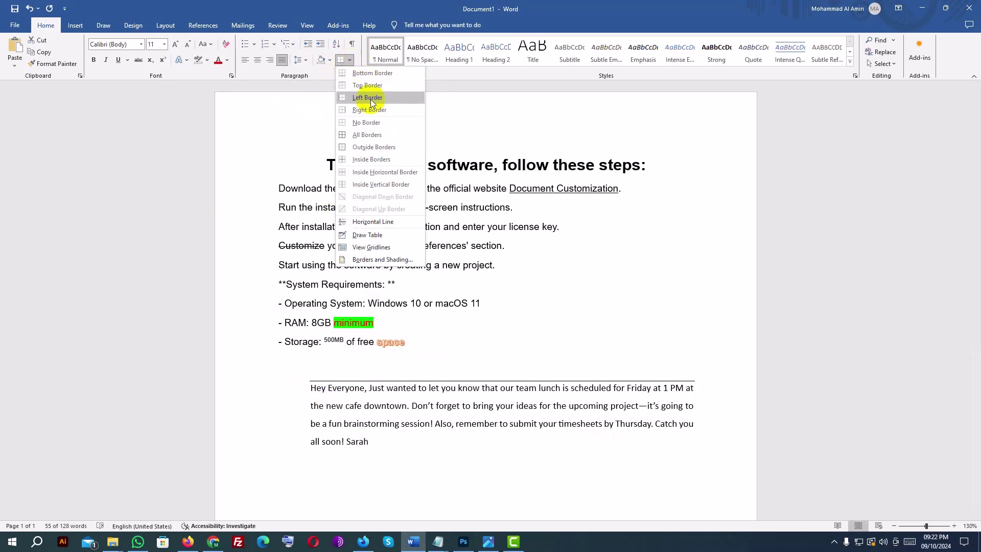
{"action": "left_click", "coordinate": [373, 137]}
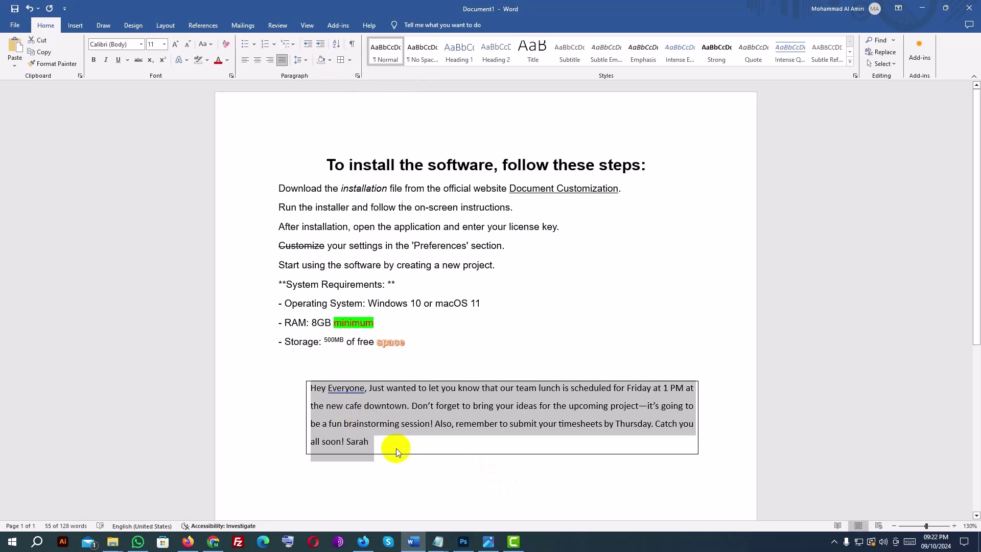
{"action": "left_click", "coordinate": [379, 438]}
{"action": "double_click", "coordinate": [302, 401]}
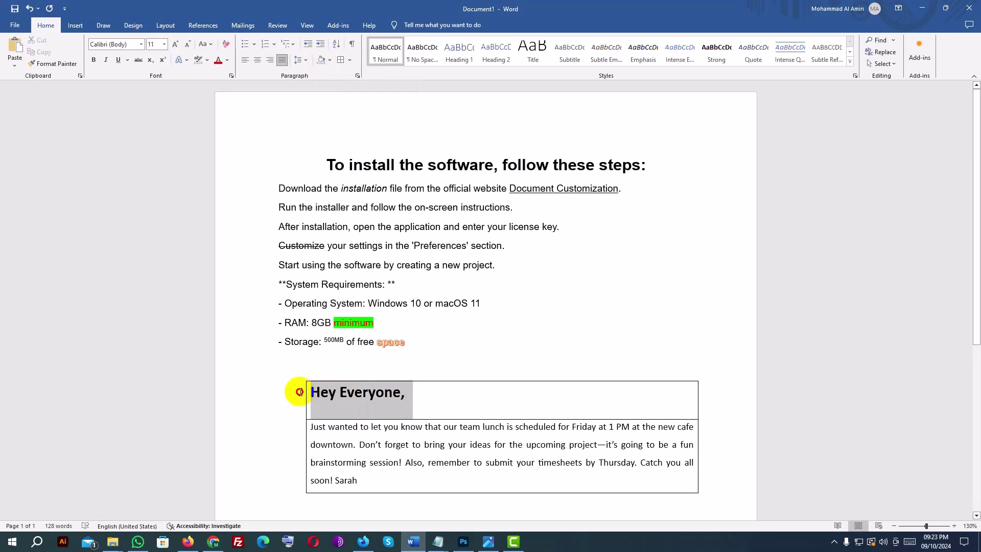
Fill the 'Hey Everyone,' header row with grey shading.
{"action": "left_click", "coordinate": [300, 392]}
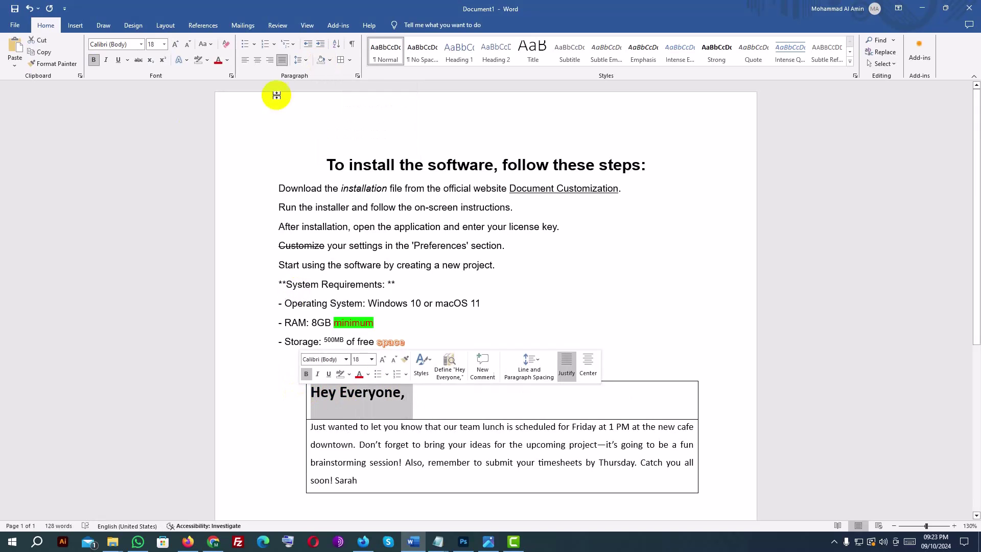
{"action": "left_click", "coordinate": [330, 61]}
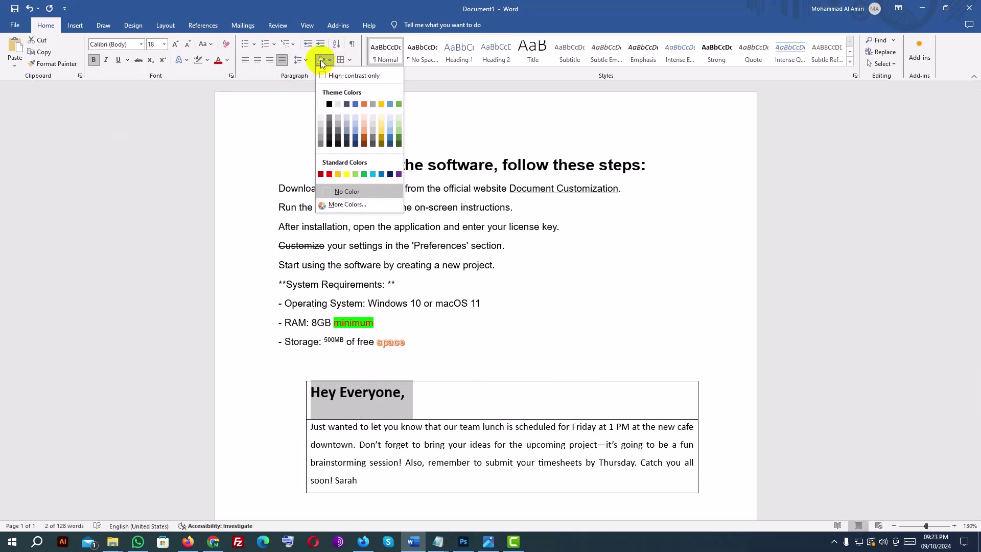
{"action": "left_click", "coordinate": [320, 60]}
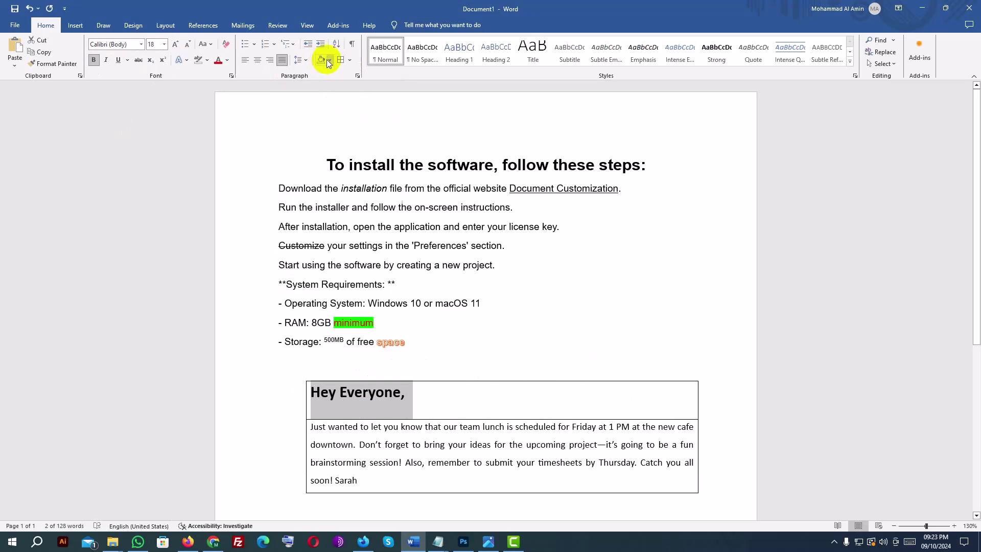
{"action": "left_click", "coordinate": [329, 60]}
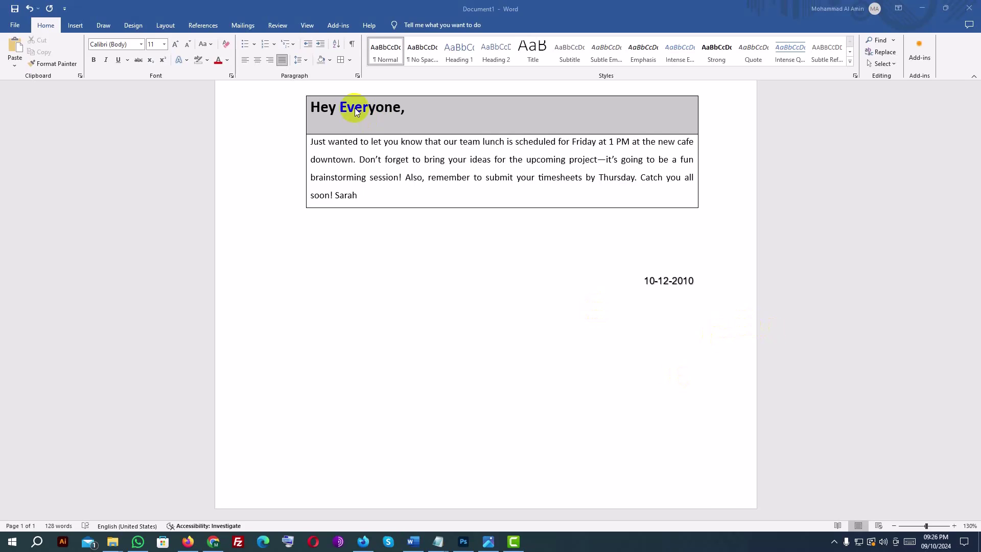
{"action": "scroll", "coordinate": [368, 138], "scroll_direction": "up", "scroll_amount": 3}
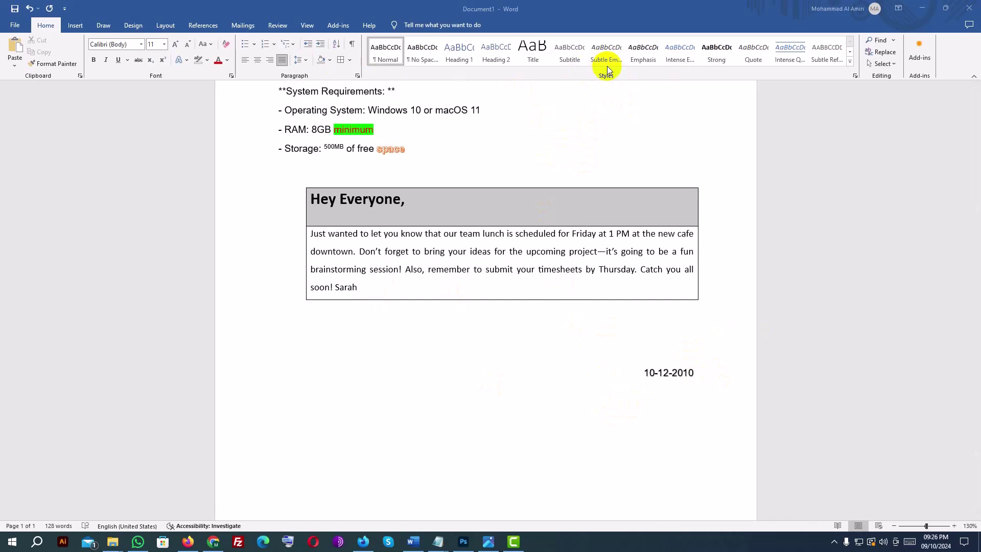
{"action": "key", "text": "ctrl+Home"}
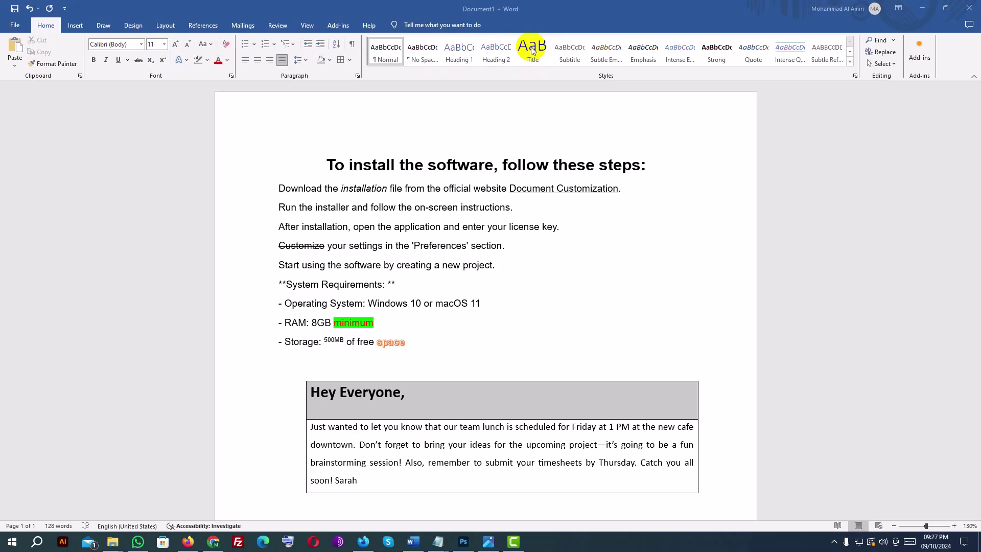
Apply the Heading 1 style to the document title.
{"action": "triple_click", "coordinate": [409, 167]}
{"action": "left_click", "coordinate": [462, 54]}
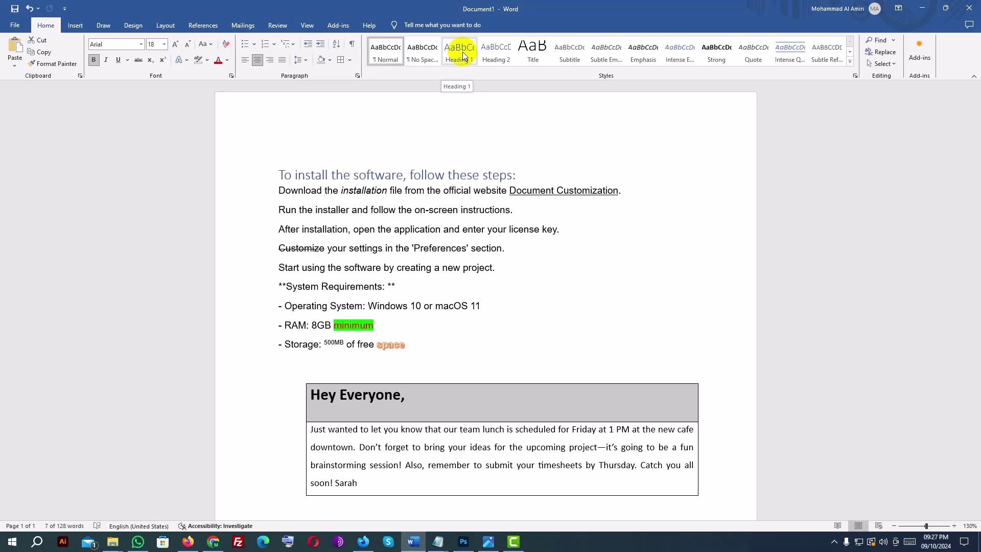
{"action": "left_click", "coordinate": [463, 55]}
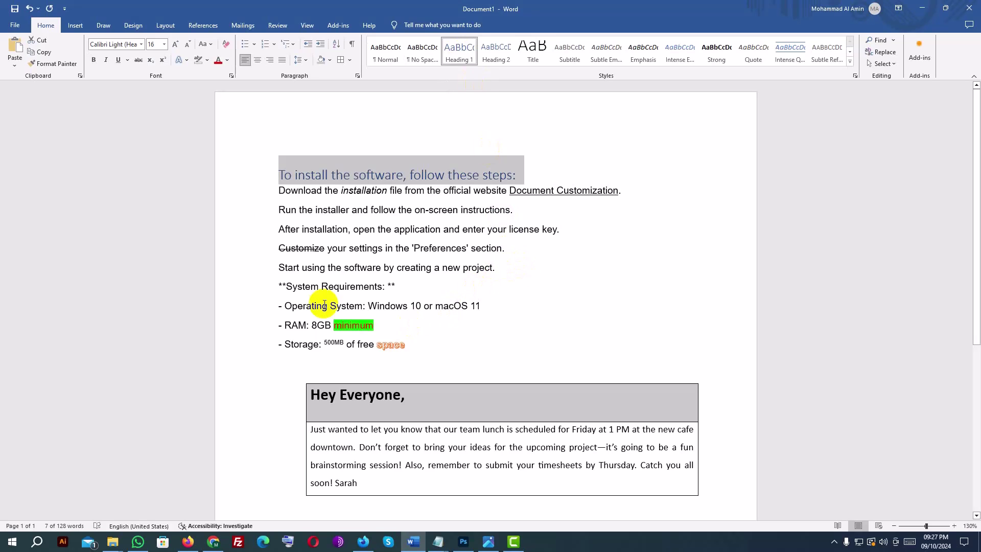
{"action": "left_click", "coordinate": [376, 191]}
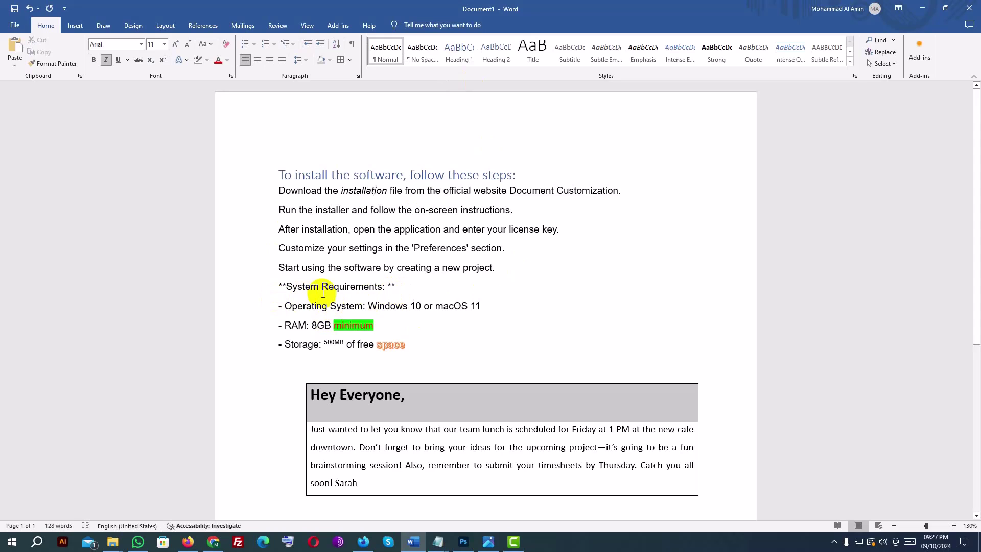
Apply the Heading 2 style to the System Requirements line.
{"action": "left_click_drag", "start_coordinate": [403, 285], "coordinate": [278, 286]}
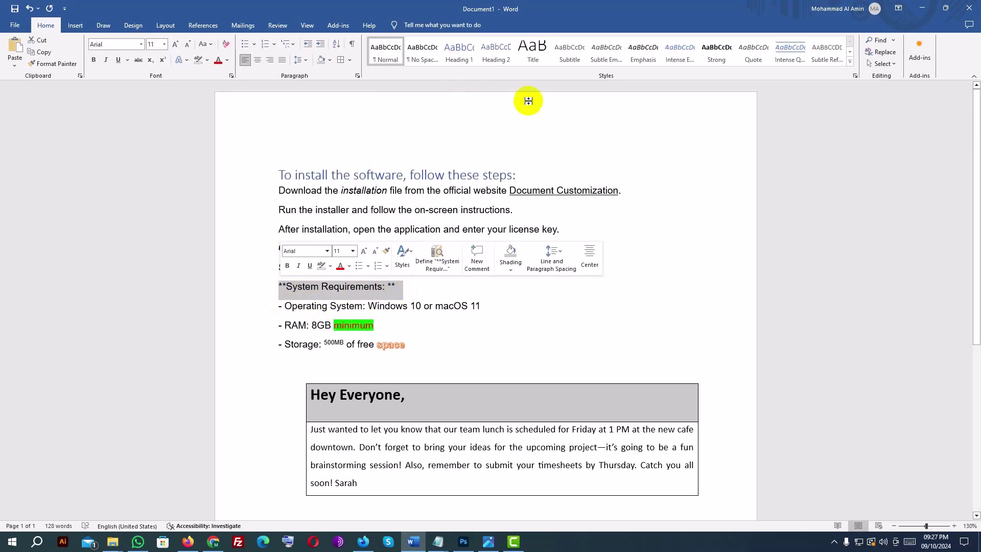
{"action": "left_click", "coordinate": [496, 51]}
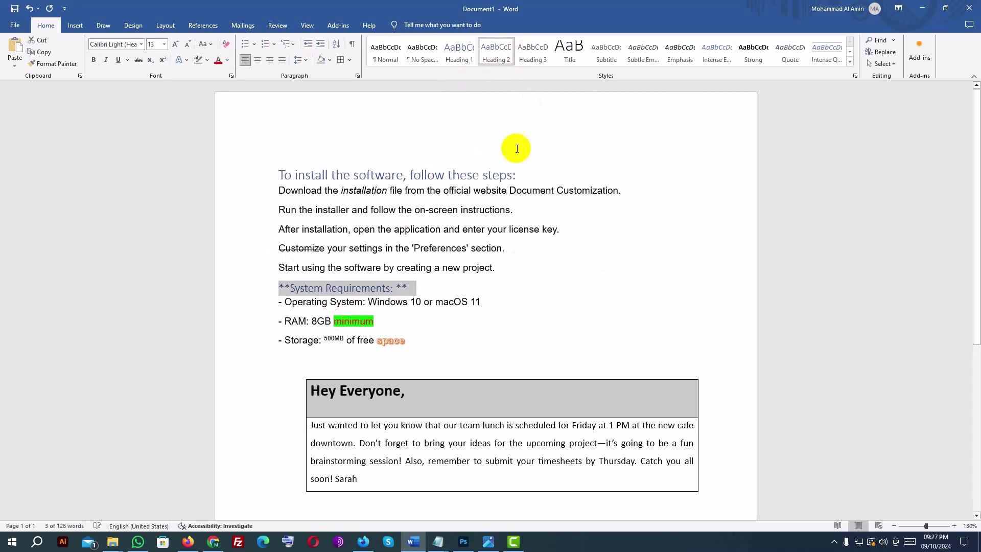
{"action": "left_click", "coordinate": [350, 290]}
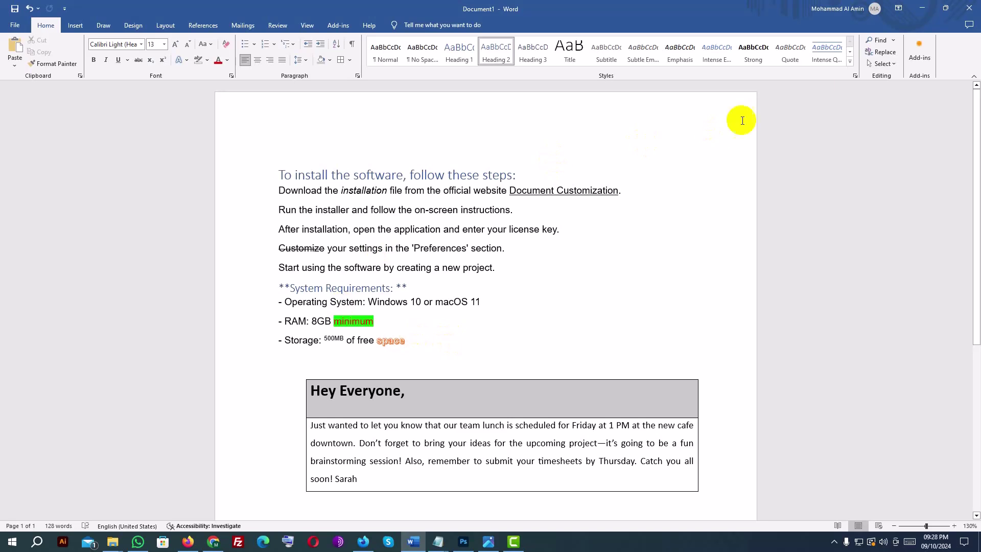
Scroll the Styles gallery to its second row of quick styles, showing Book Title.
{"action": "left_click", "coordinate": [850, 54]}
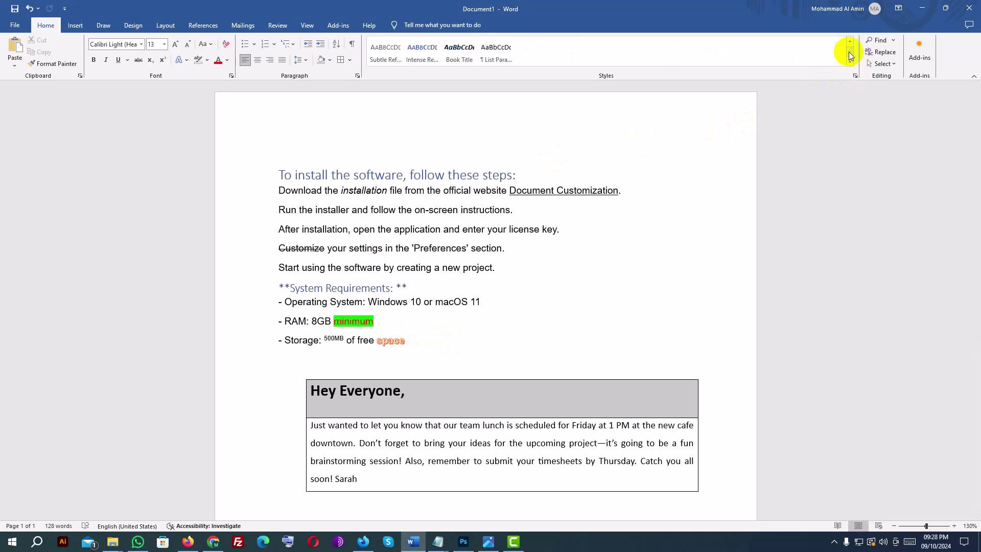
{"action": "left_click", "coordinate": [461, 111]}
{"action": "left_click", "coordinate": [850, 42]}
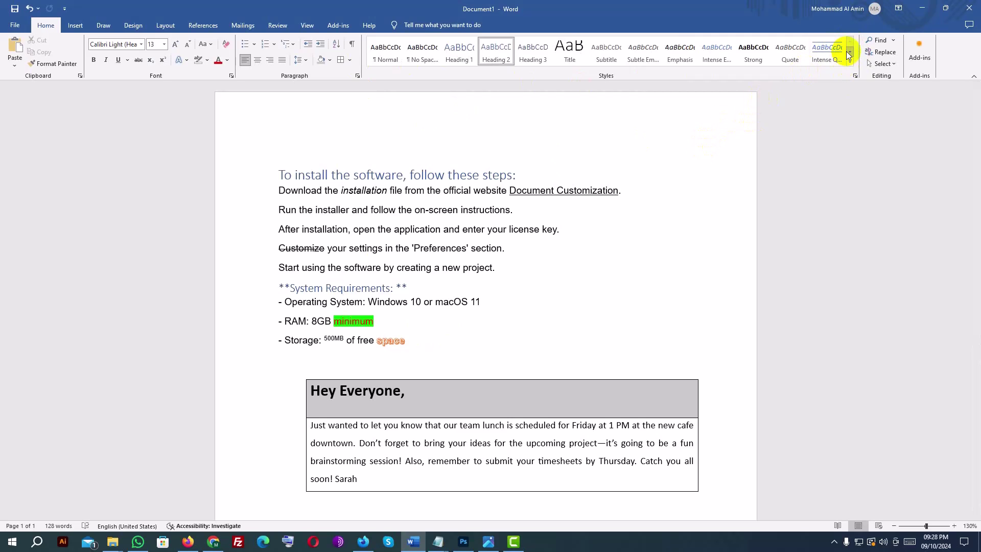
{"action": "left_click", "coordinate": [848, 54]}
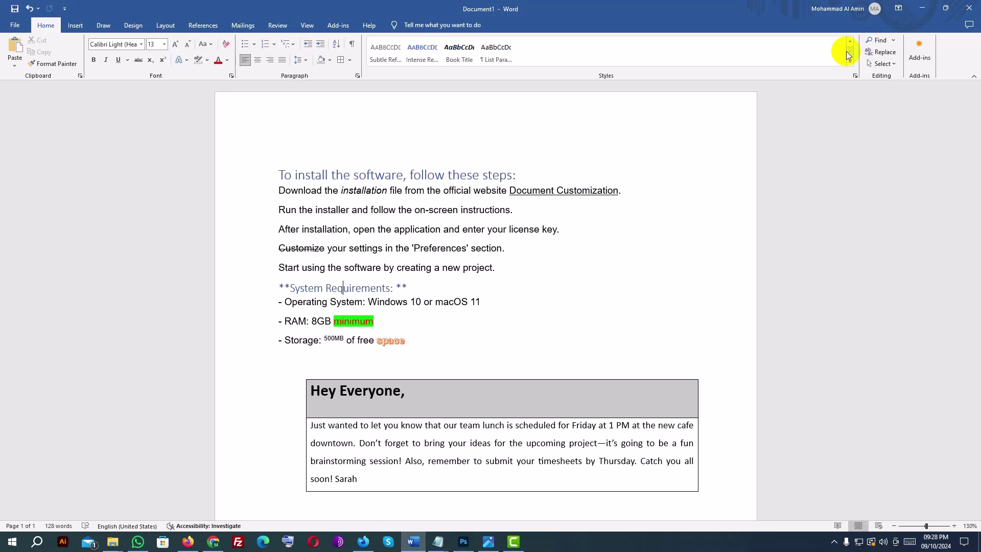
Apply Subtle Emphasis to the 'Download the installation file…' line.
{"action": "triple_click", "coordinate": [326, 193]}
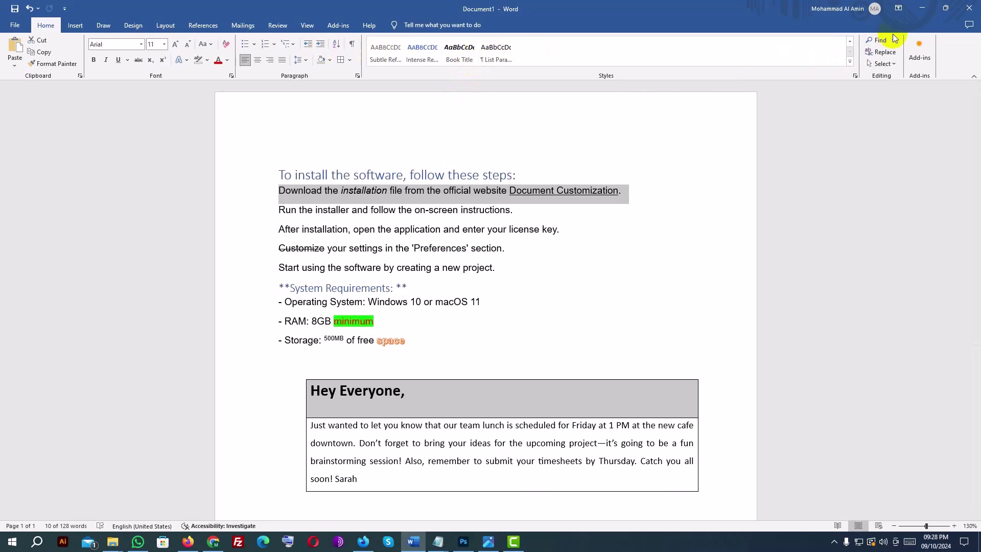
{"action": "left_click", "coordinate": [850, 40]}
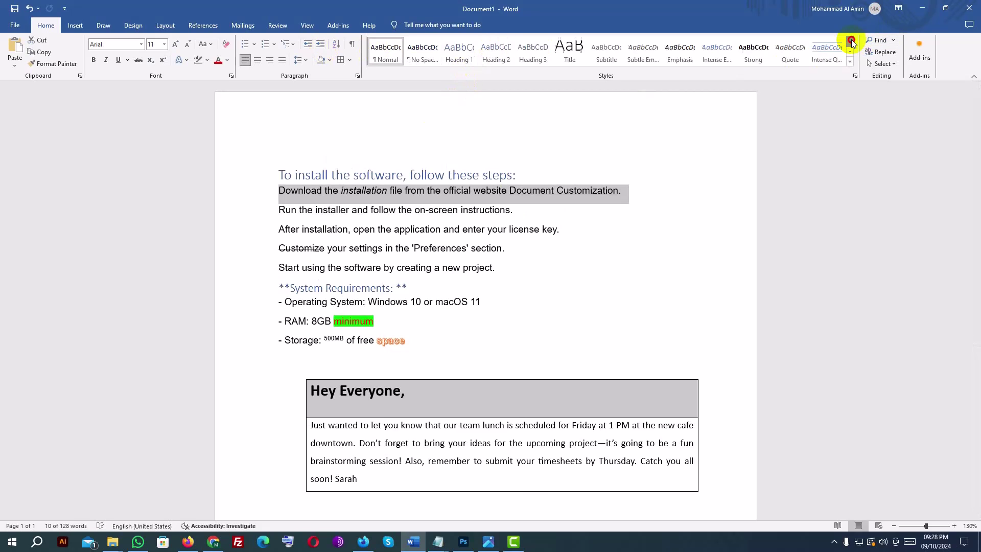
{"action": "left_click", "coordinate": [643, 54]}
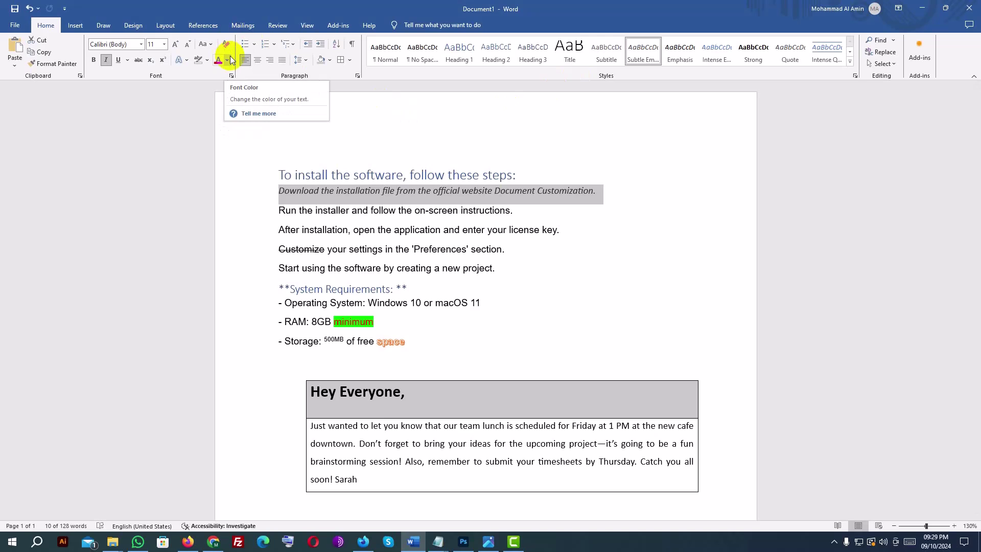
Select the entire document and clear all its formatting.
{"action": "left_click", "coordinate": [448, 333]}
{"action": "key", "text": "ctrl+a"}
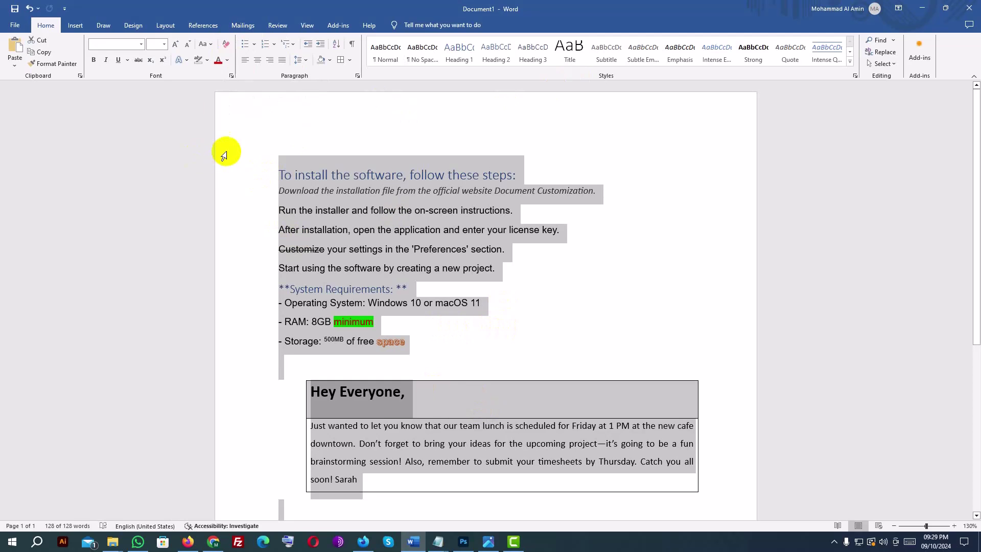
{"action": "left_click", "coordinate": [225, 47]}
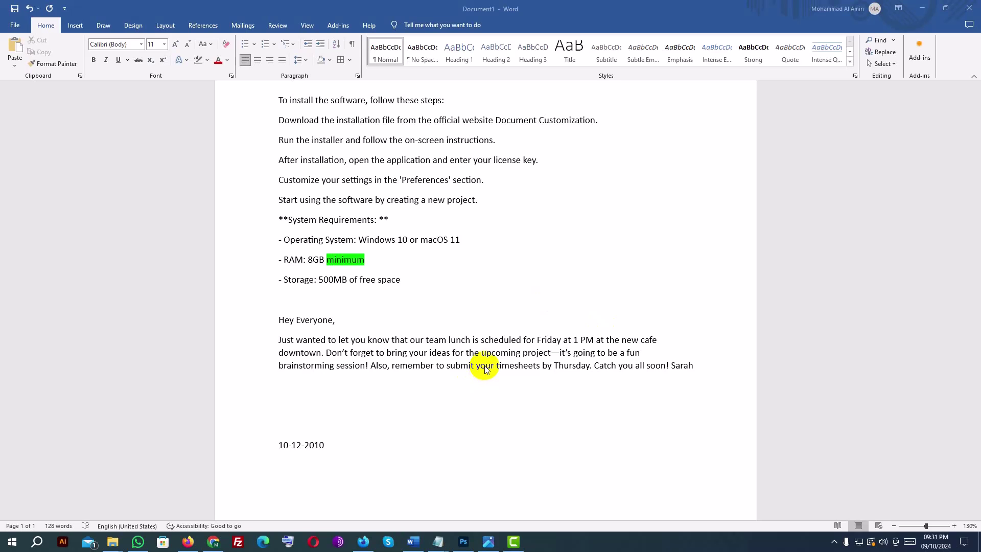
Bullet the five installation step lines, then select the three requirement lines.
{"action": "scroll", "coordinate": [450, 253], "scroll_direction": "up", "scroll_amount": 2}
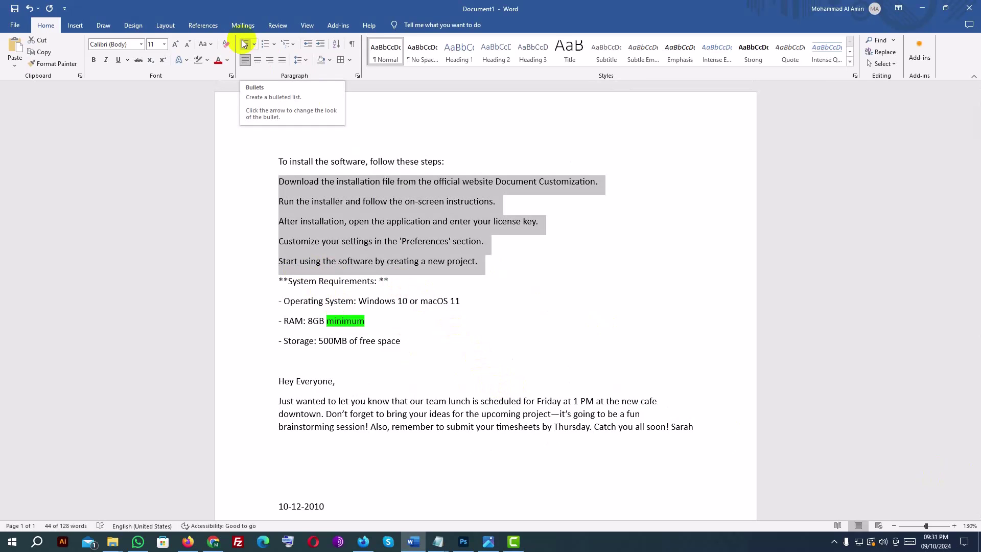
{"action": "left_click", "coordinate": [244, 44]}
{"action": "left_click", "coordinate": [375, 223]}
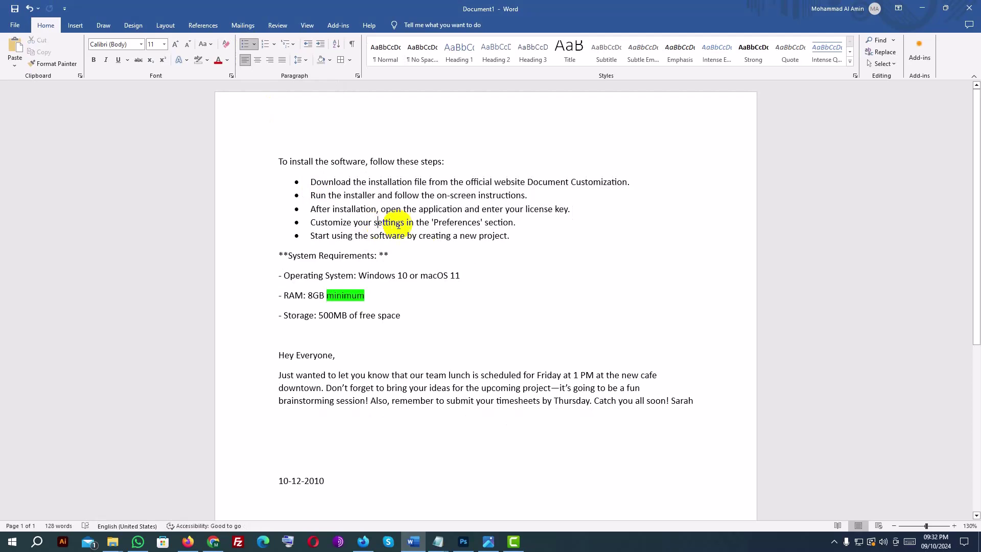
{"action": "left_click_drag", "start_coordinate": [369, 182], "coordinate": [529, 195]}
{"action": "left_click", "coordinate": [526, 235]}
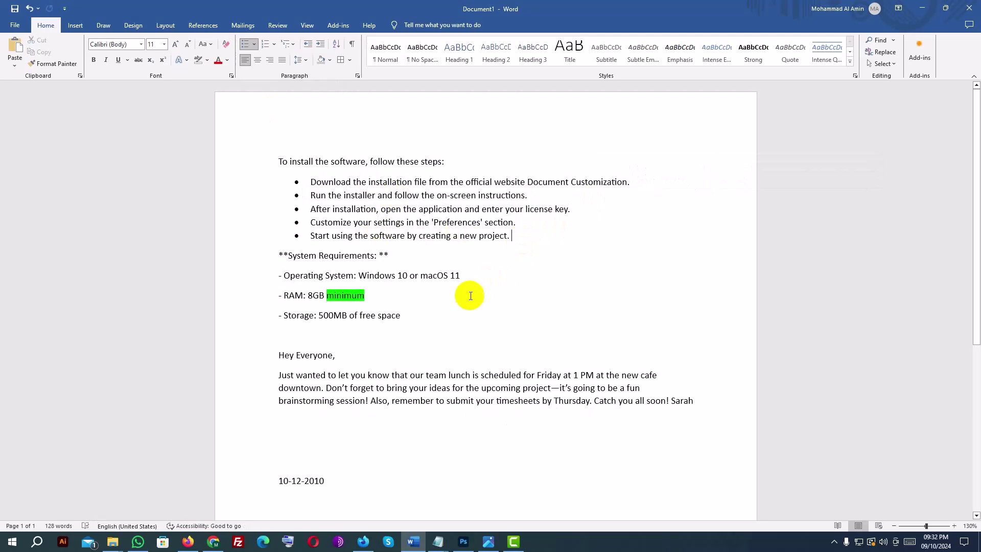
{"action": "left_click_drag", "start_coordinate": [405, 320], "coordinate": [238, 282]}
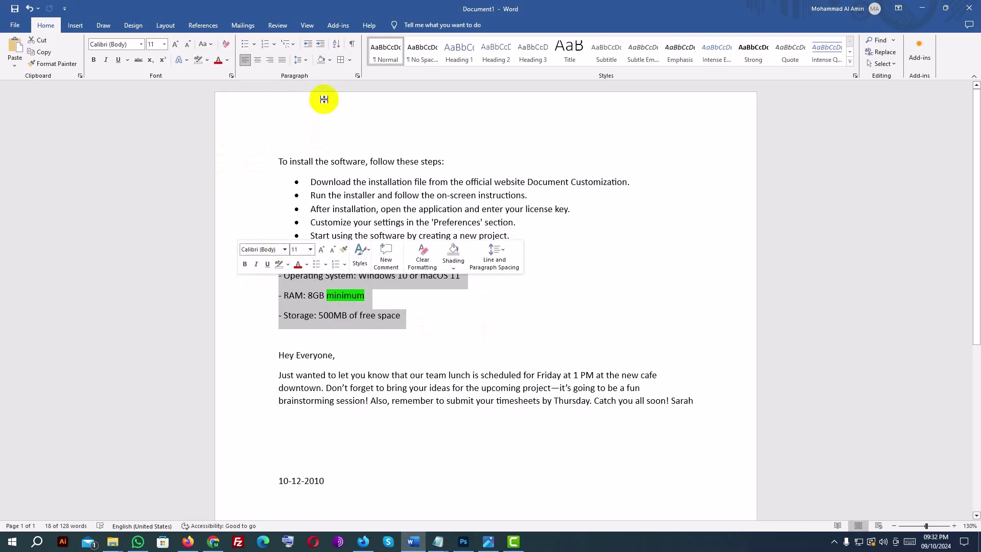
Number the three selected requirement lines 1 to 3.
{"action": "left_click", "coordinate": [264, 44]}
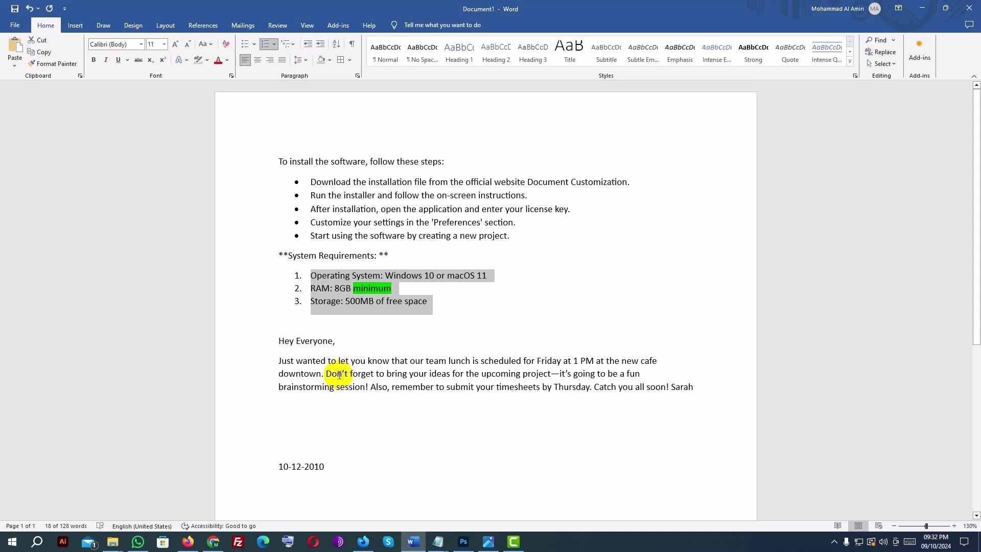
Paste a copy of the three requirement items after the RAM item, removing the blank line.
{"action": "left_click", "coordinate": [435, 299]}
{"action": "left_click_drag", "start_coordinate": [435, 301], "coordinate": [300, 276]}
{"action": "key", "text": "ctrl+c"}
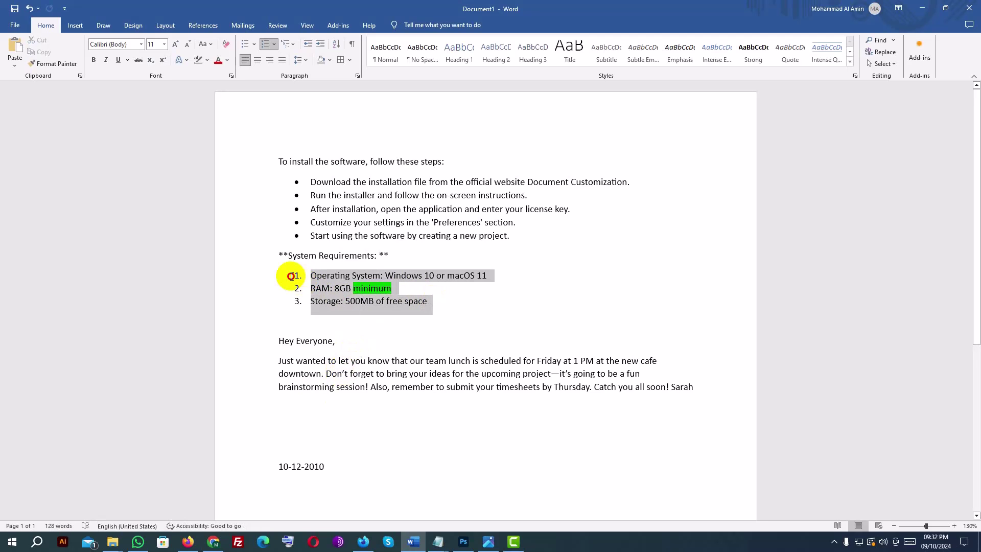
{"action": "left_click", "coordinate": [405, 287]}
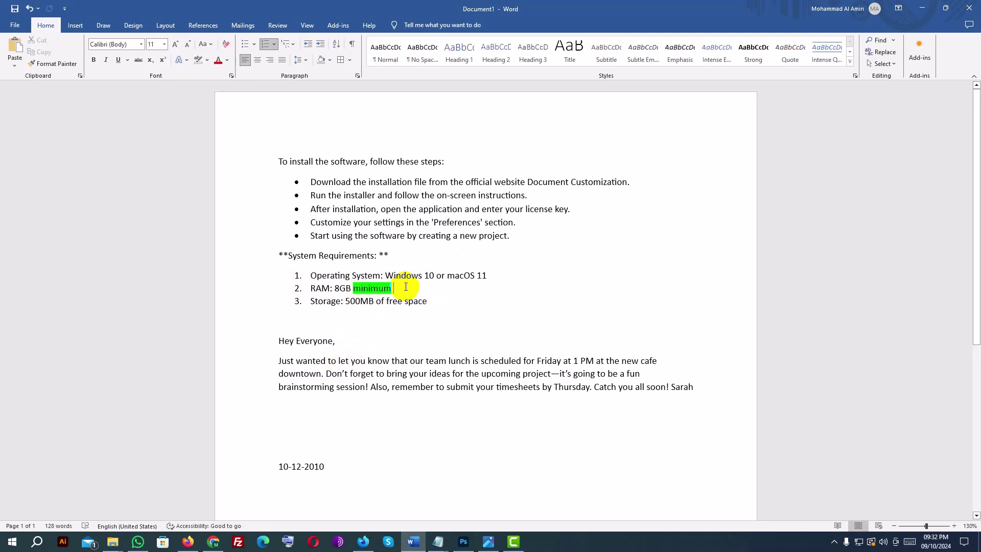
{"action": "key", "text": "Return"}
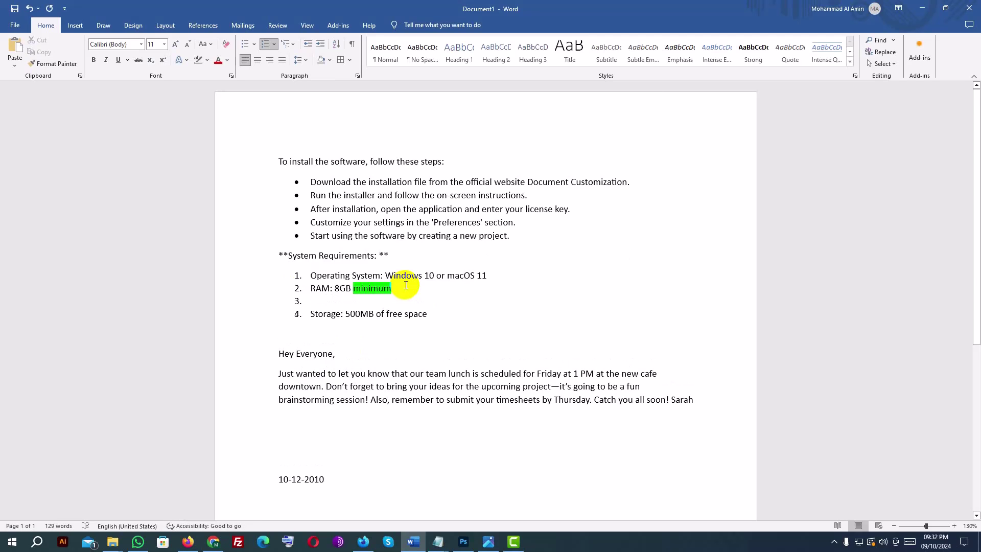
{"action": "key", "text": "ctrl+v"}
{"action": "key", "text": "BackSpace"}
{"action": "key", "text": "BackSpace"}
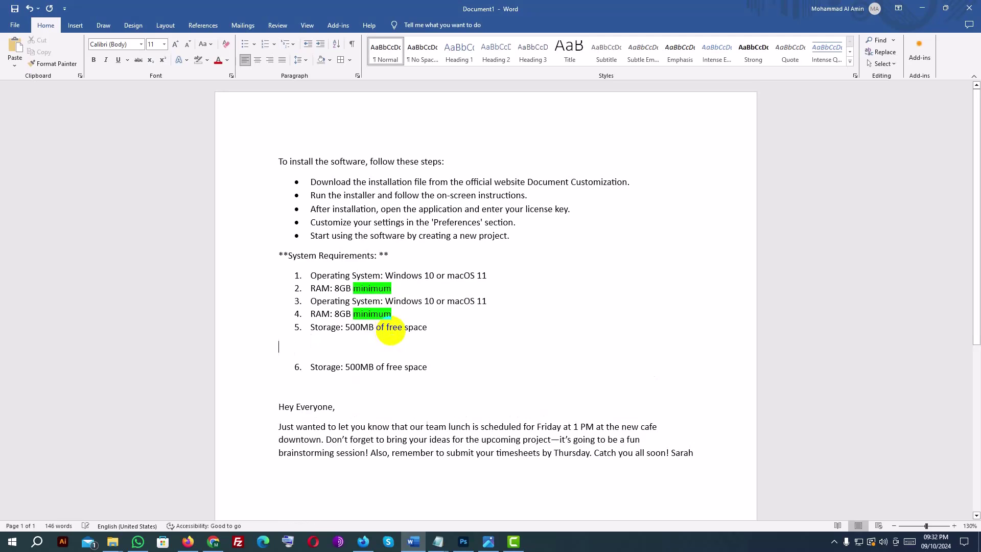
{"action": "key", "text": "BackSpace"}
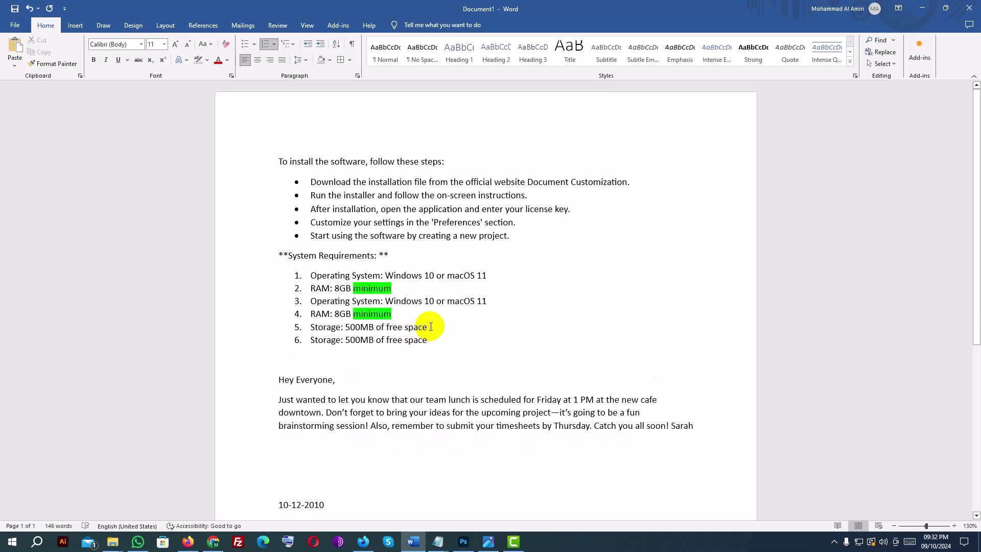
Indent the pasted items into an a–c sublist under item 2.
{"action": "left_click_drag", "start_coordinate": [431, 326], "coordinate": [295, 304]}
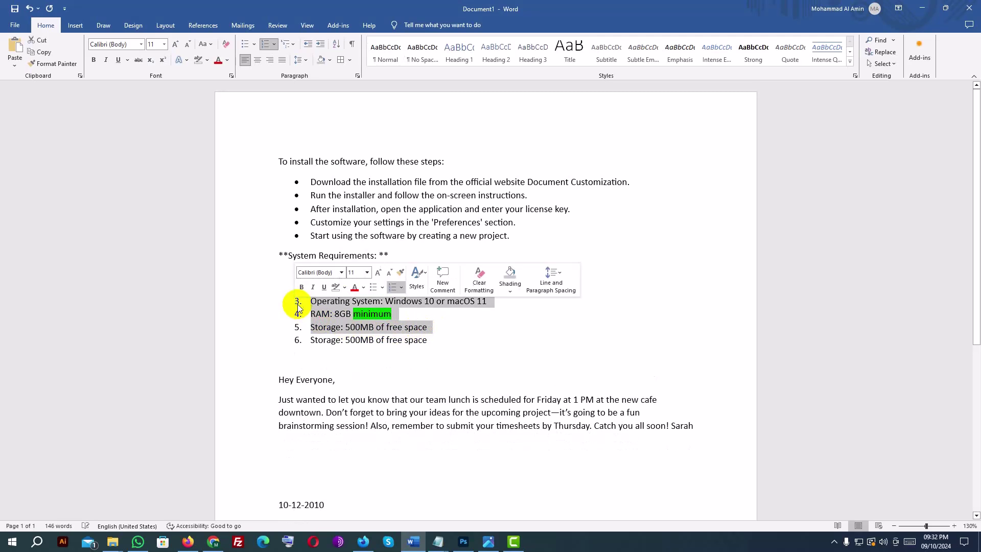
{"action": "left_click", "coordinate": [289, 45]}
{"action": "mouse_move", "coordinate": [333, 149]}
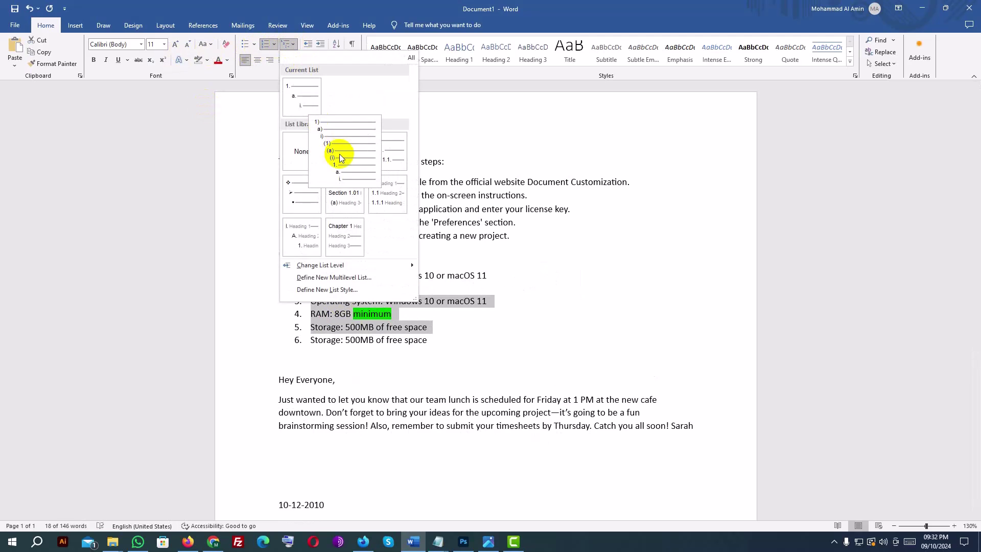
{"action": "left_click", "coordinate": [406, 437]}
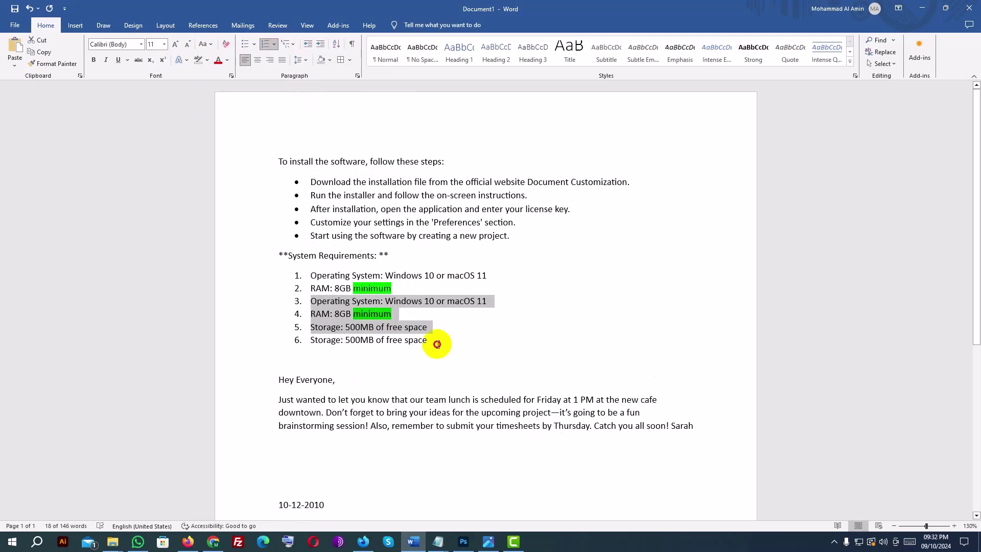
{"action": "left_click", "coordinate": [437, 343]}
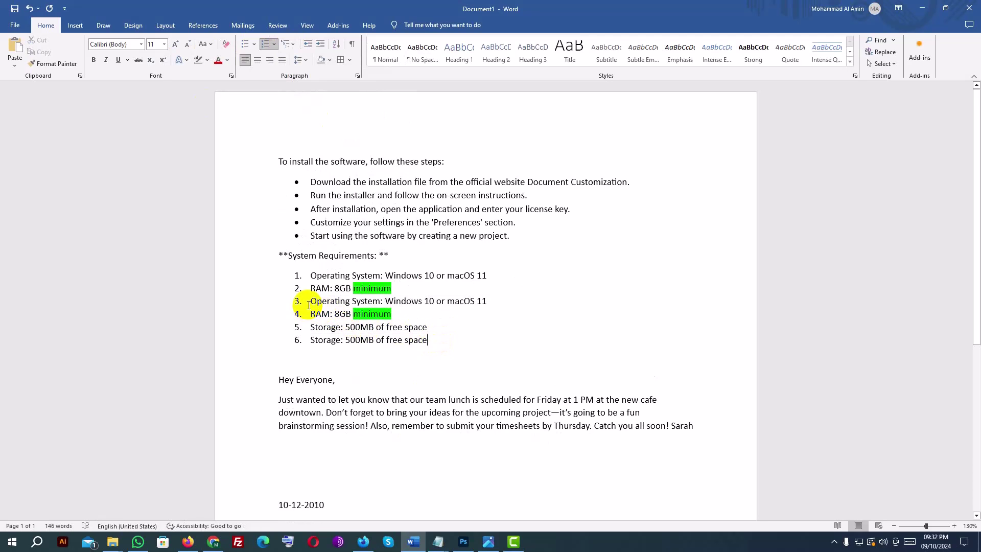
{"action": "left_click_drag", "start_coordinate": [429, 330], "coordinate": [272, 305]}
{"action": "key", "text": "Tab"}
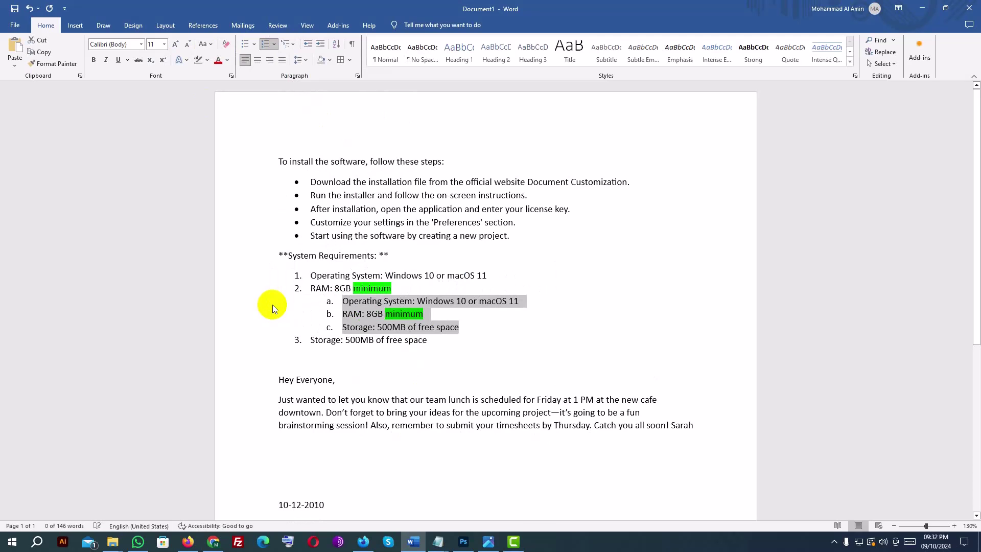
{"action": "left_click", "coordinate": [430, 339]}
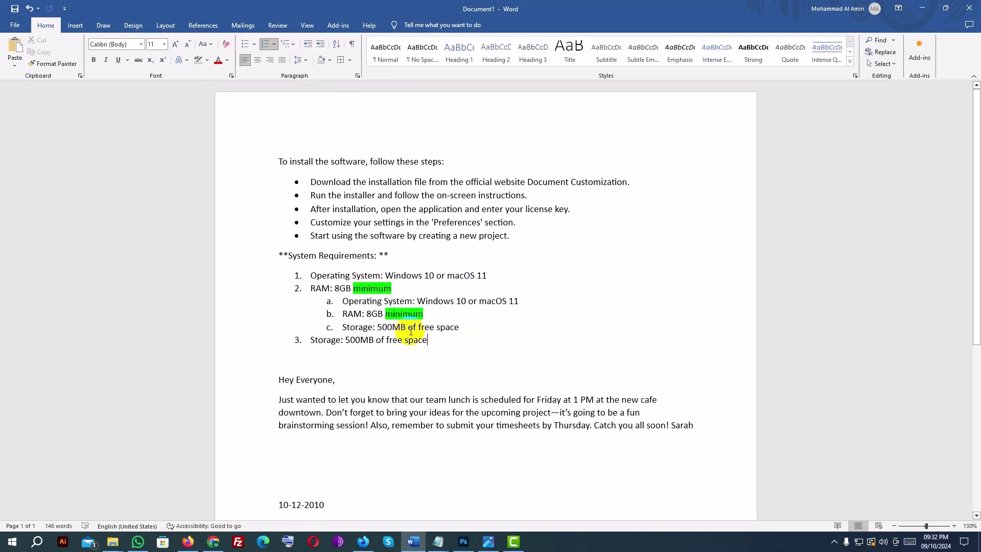
{"action": "left_click_drag", "start_coordinate": [432, 340], "coordinate": [243, 274]}
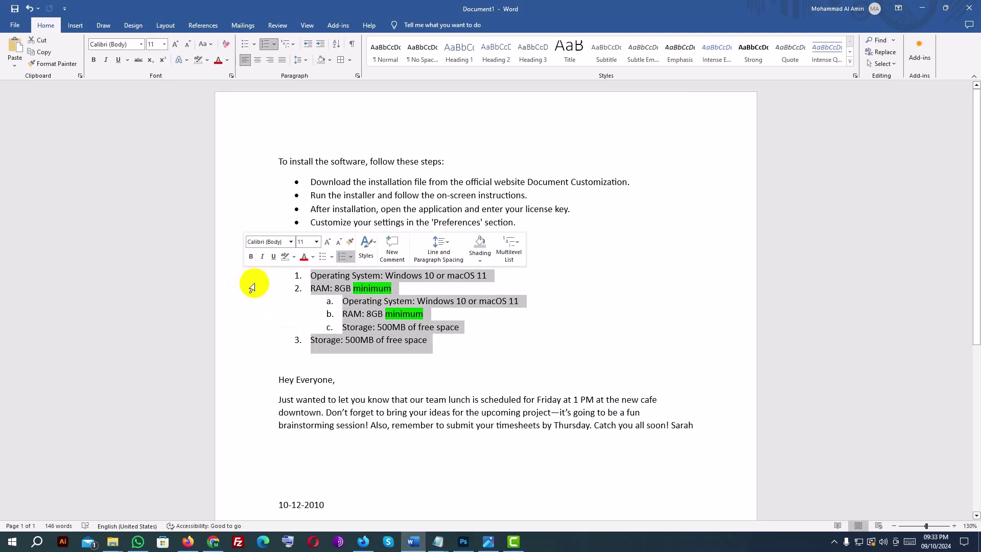
Apply 1. 1.1. 1.1.1. numbering, then switch the list to Chapter 1 Heading numbering.
{"action": "left_click", "coordinate": [293, 47]}
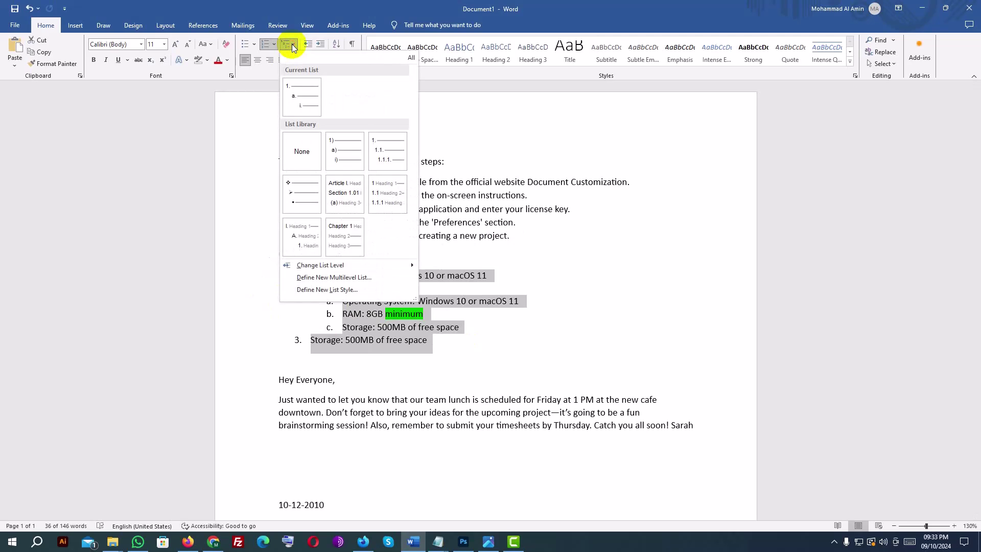
{"action": "left_click", "coordinate": [388, 151]}
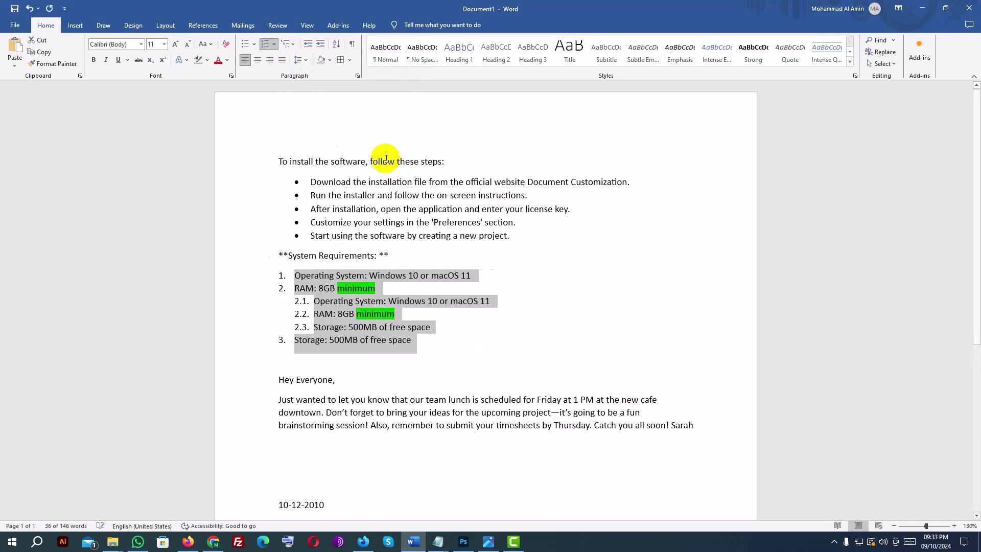
{"action": "left_click", "coordinate": [293, 47]}
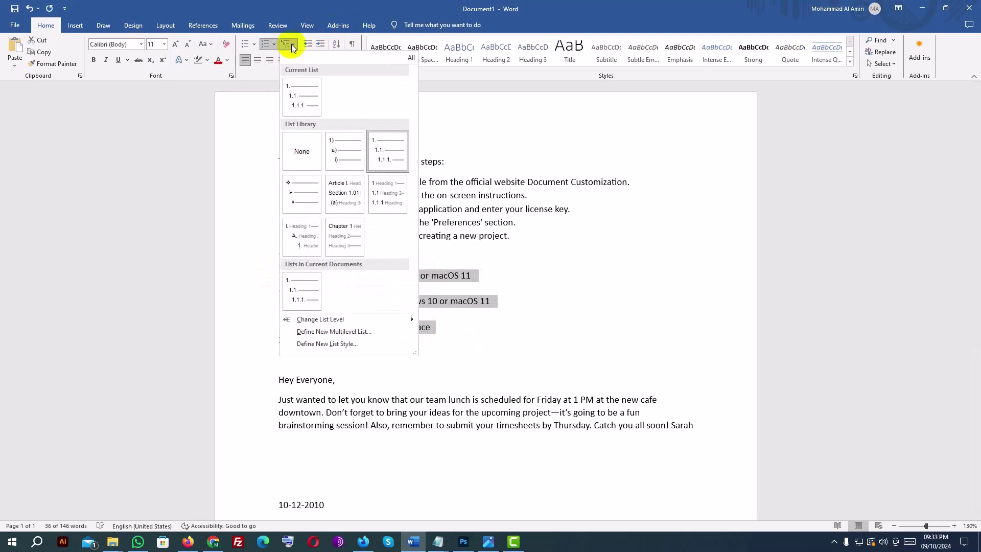
{"action": "left_click", "coordinate": [344, 236]}
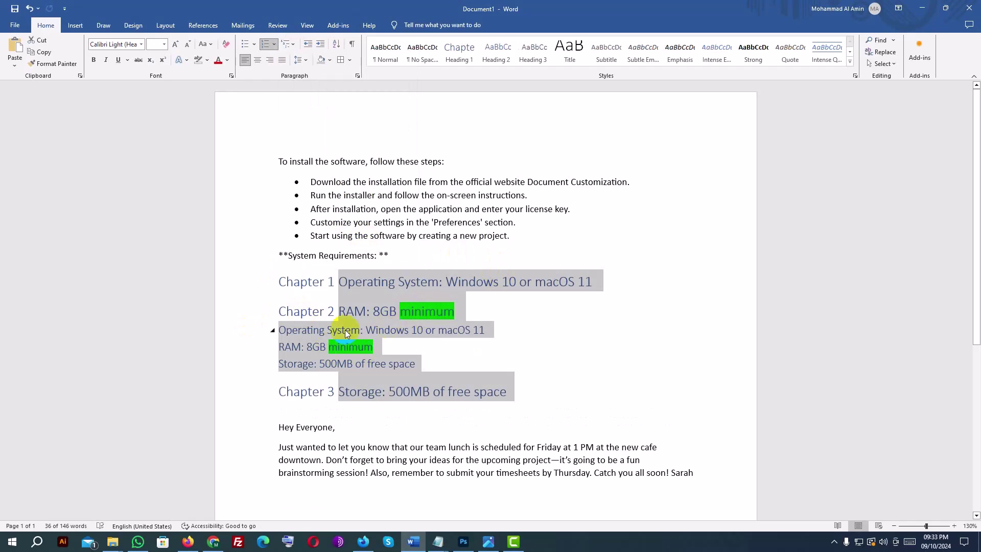
{"action": "left_click", "coordinate": [289, 44]}
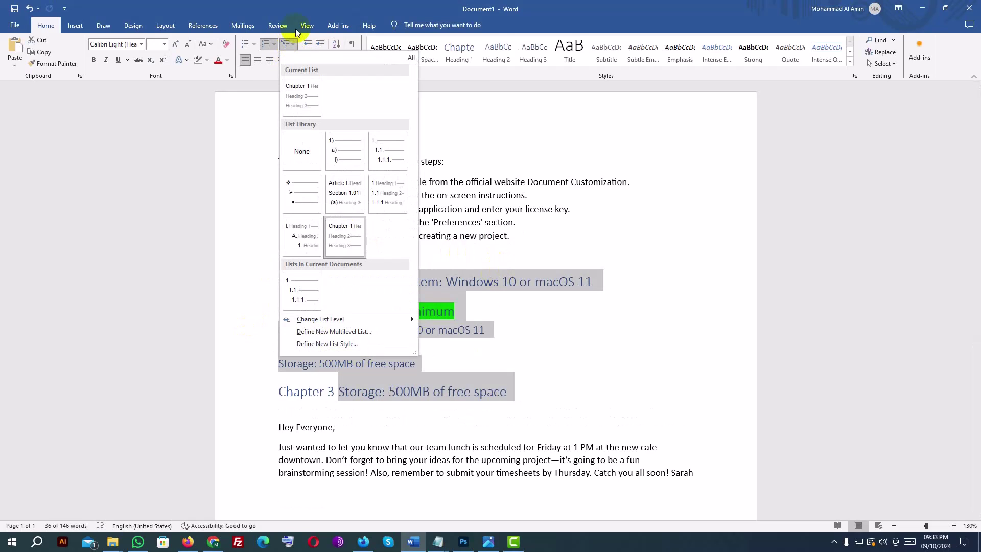